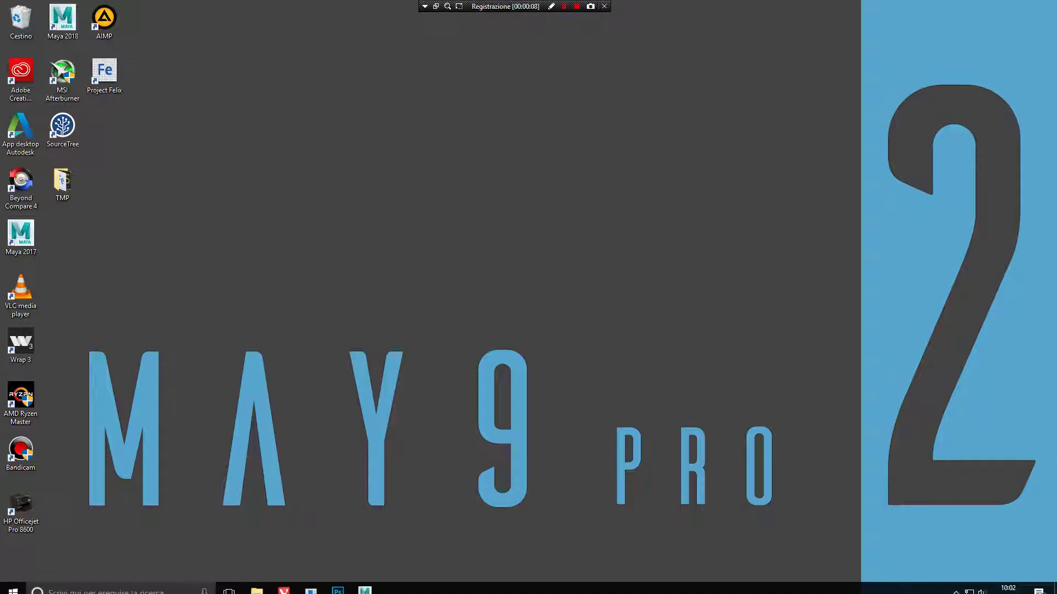
Switch to Maya and create a polygon cube about 7.44 units wide, centred at the world origin.
{"action": "left_click", "coordinate": [374, 584]}
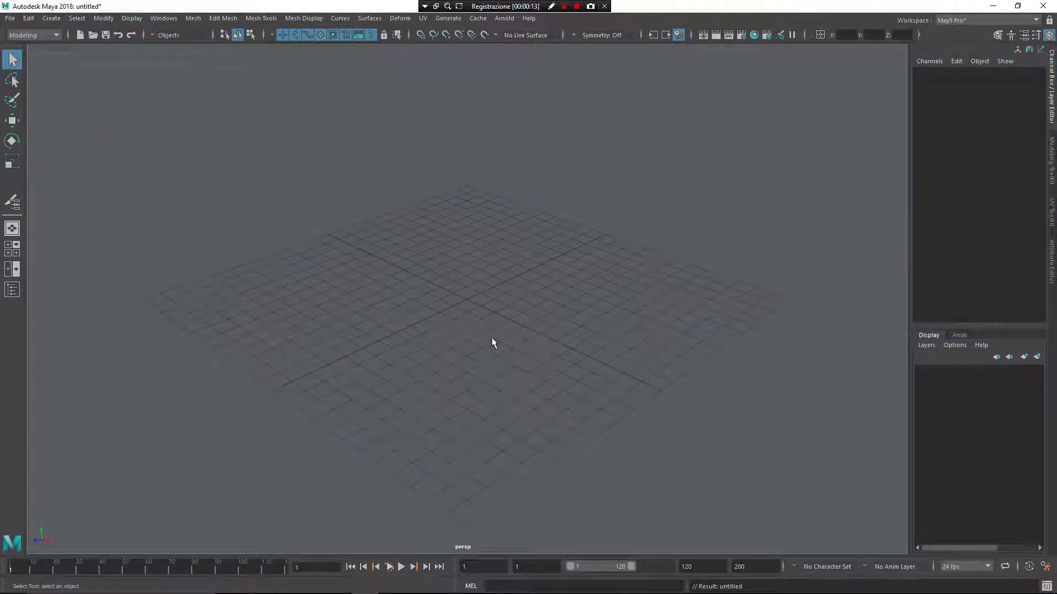
{"action": "mouse_move", "coordinate": [487, 321]}
{"action": "right_mouse_down", "text": "shift"}
{"action": "mouse_move", "coordinate": [486, 236]}
{"action": "mouse_move", "coordinate": [432, 233]}
{"action": "right_mouse_up", "text": "shift"}
{"action": "left_click_drag", "start_coordinate": [457, 299], "coordinate": [518, 285], "text": "shift"}
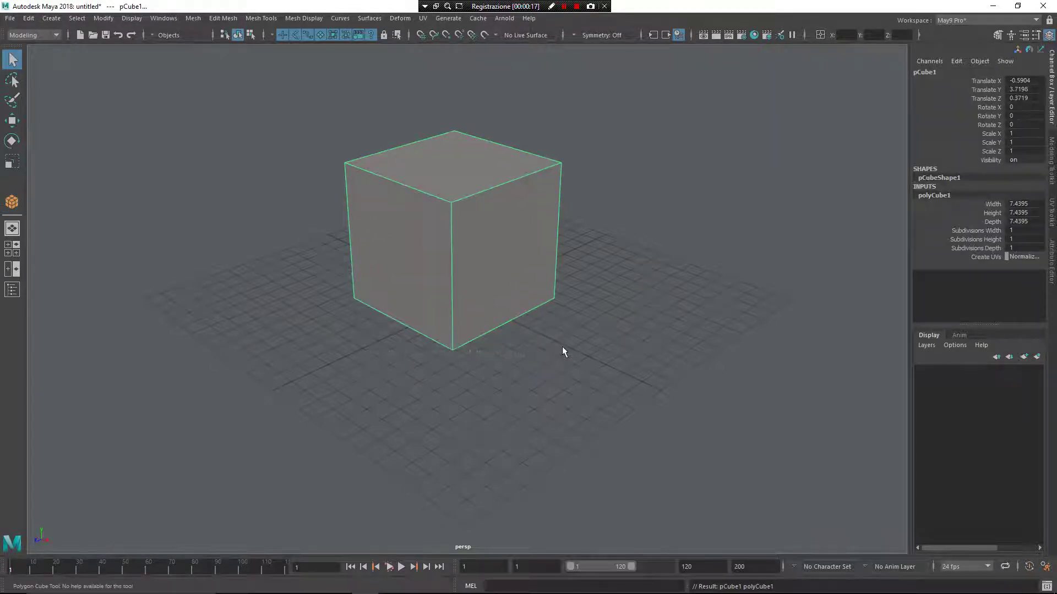
{"action": "key", "text": "ctrl+z"}
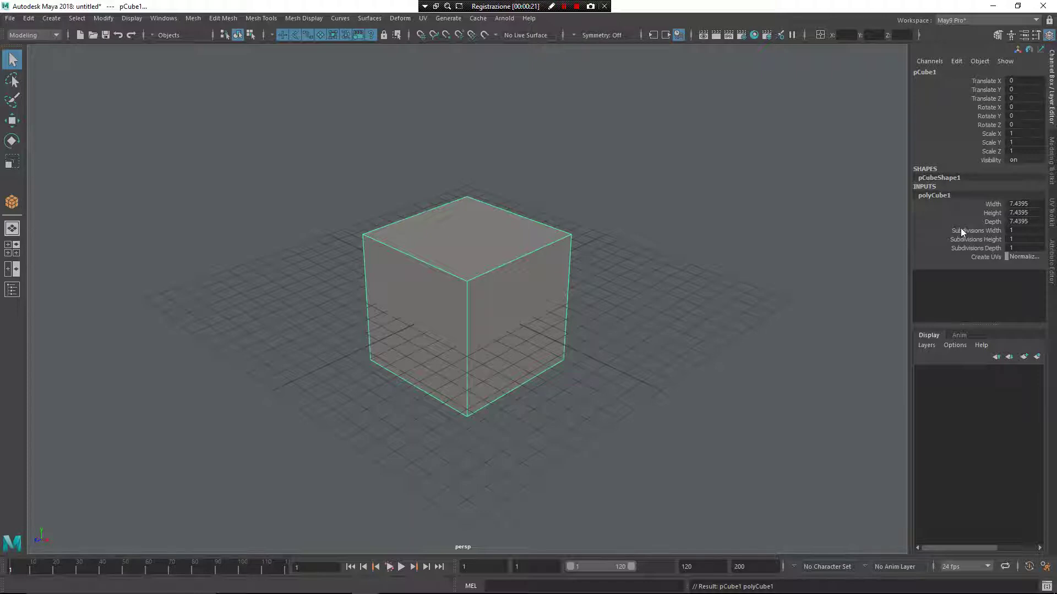
Smooth the cube into a sphere with 3 divisions.
{"action": "left_click_drag", "start_coordinate": [960, 228], "coordinate": [957, 246]}
{"action": "left_click", "coordinate": [596, 261]}
{"action": "left_click", "coordinate": [531, 305]}
{"action": "right_click_drag", "start_coordinate": [561, 273], "coordinate": [562, 306], "text": "shift"}
{"action": "left_click_drag", "start_coordinate": [698, 314], "coordinate": [984, 302]}
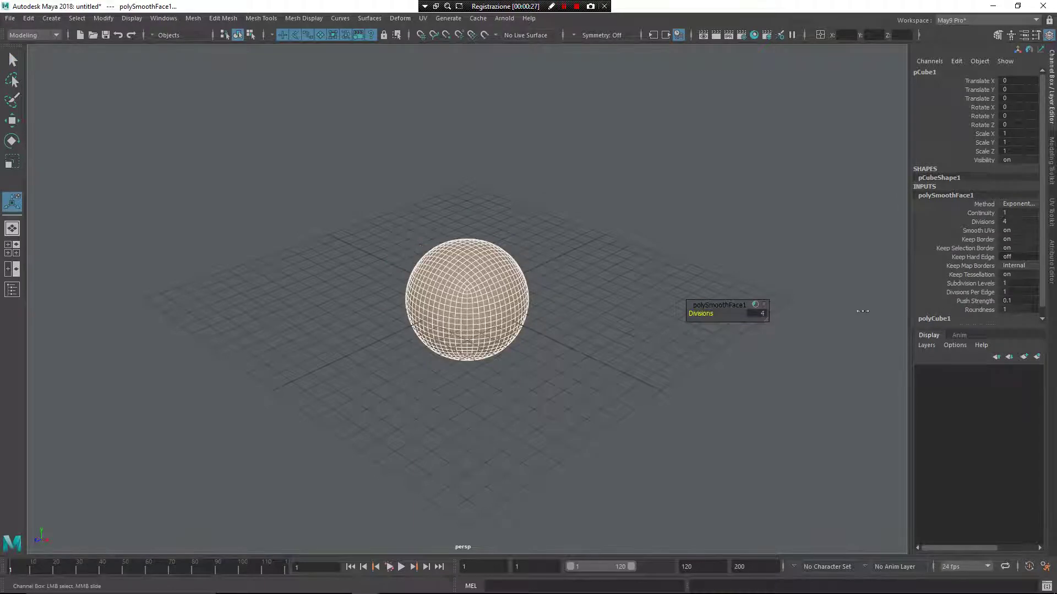
{"action": "left_click_drag", "start_coordinate": [851, 311], "coordinate": [816, 309]}
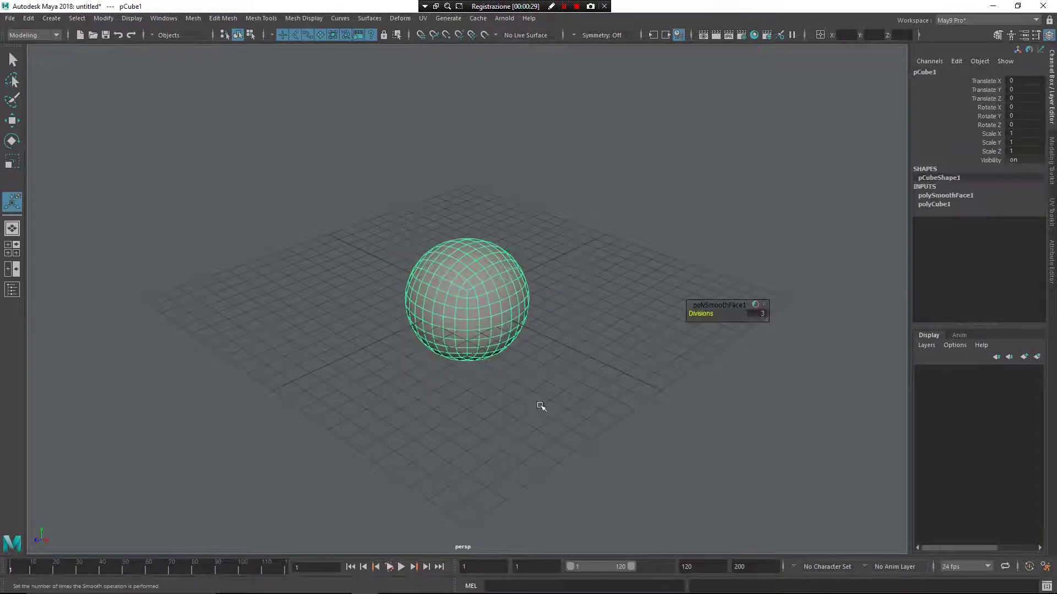
Display the sphere in wireframe and place a single joint, snapped to the grid, at the world origin inside it.
{"action": "mouse_move", "coordinate": [543, 410]}
{"action": "left_mouse_down", "text": "alt"}
{"action": "mouse_move", "coordinate": [496, 396]}
{"action": "mouse_move", "coordinate": [571, 430]}
{"action": "mouse_move", "coordinate": [521, 403]}
{"action": "mouse_move", "coordinate": [554, 397]}
{"action": "mouse_move", "coordinate": [548, 405]}
{"action": "left_mouse_up", "text": "alt"}
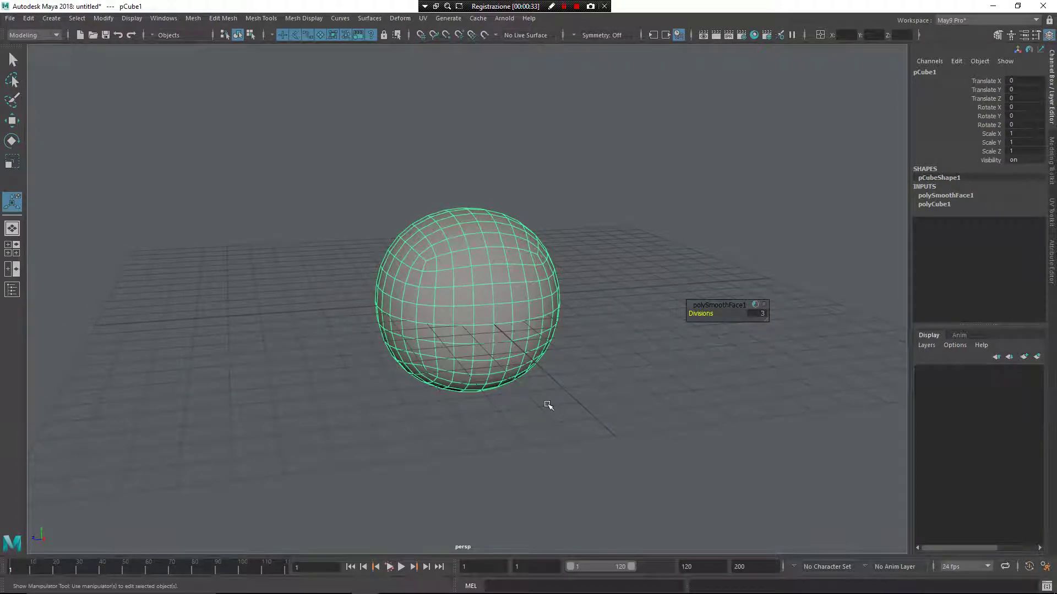
{"action": "key", "text": "4"}
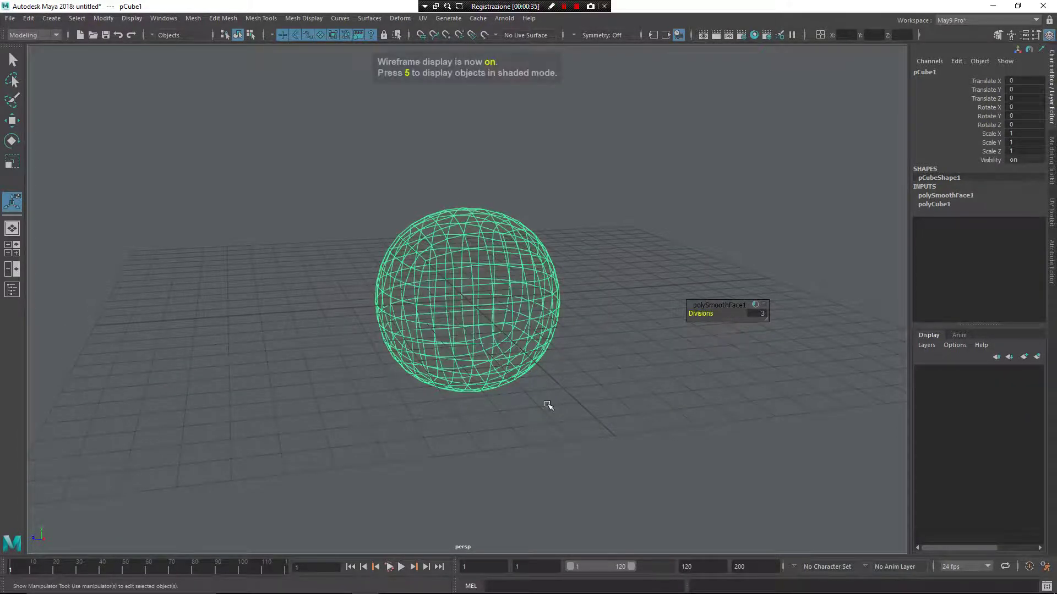
{"action": "key", "text": "space"}
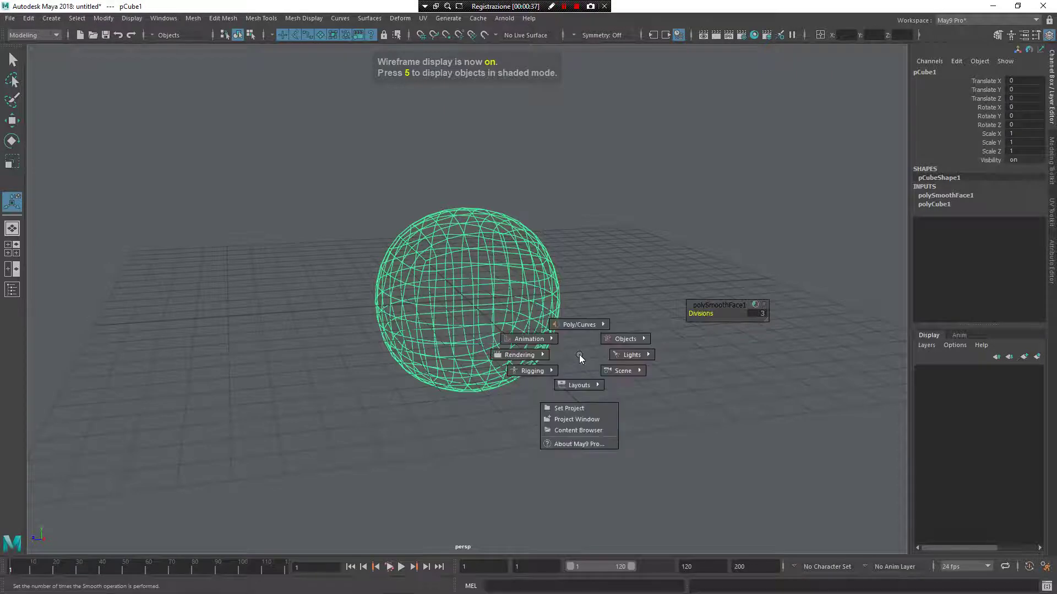
{"action": "left_click_drag", "start_coordinate": [529, 371], "coordinate": [348, 425]}
{"action": "key", "text": "x"}
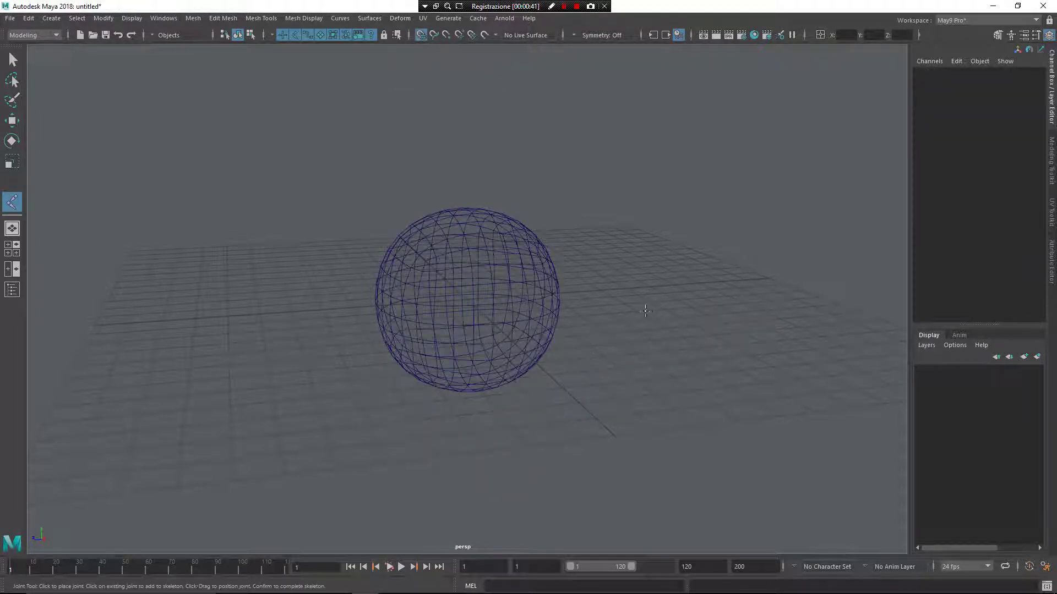
{"action": "left_click_drag", "start_coordinate": [648, 297], "coordinate": [467, 299]}
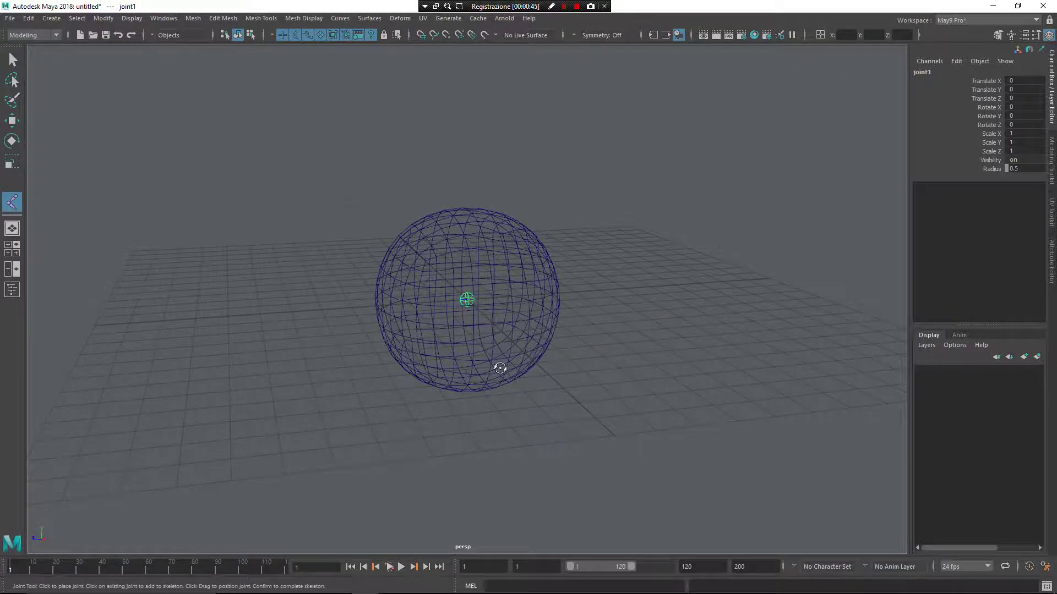
{"action": "left_click_drag", "start_coordinate": [502, 377], "coordinate": [498, 351], "text": "alt"}
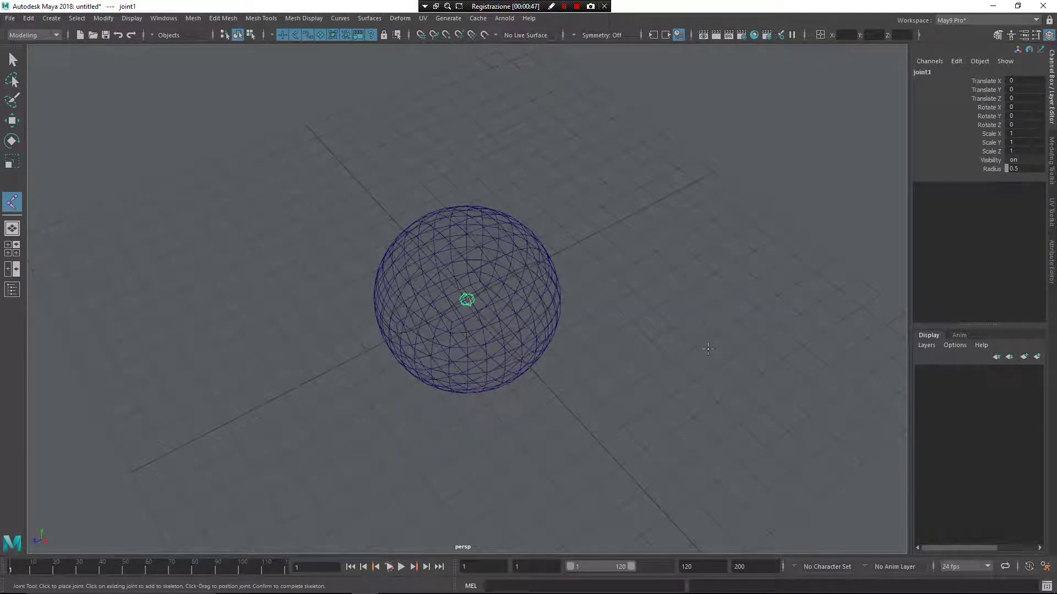
{"action": "key", "text": "q"}
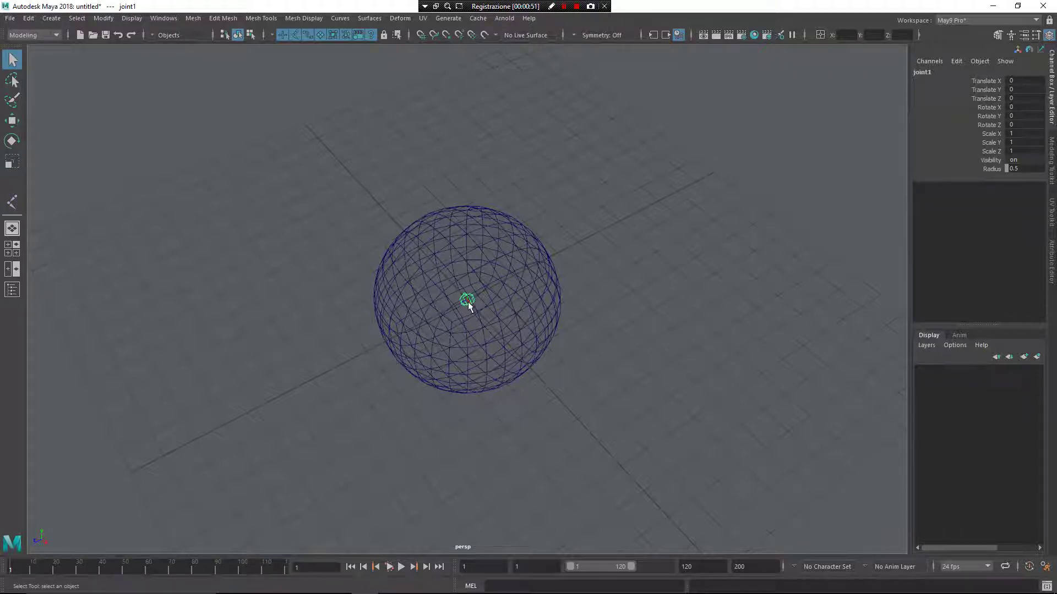
Bind the sphere to the joint with a skin cluster and restore shaded display.
{"action": "left_click_drag", "start_coordinate": [578, 403], "coordinate": [548, 311], "text": "alt"}
{"action": "left_click", "coordinate": [549, 312]}
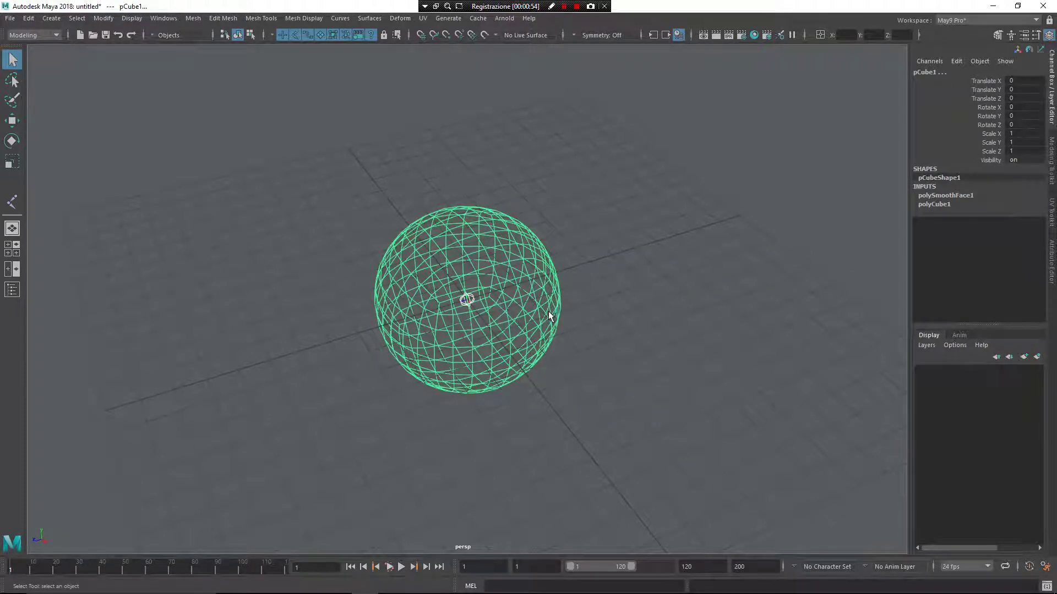
{"action": "key", "text": "g"}
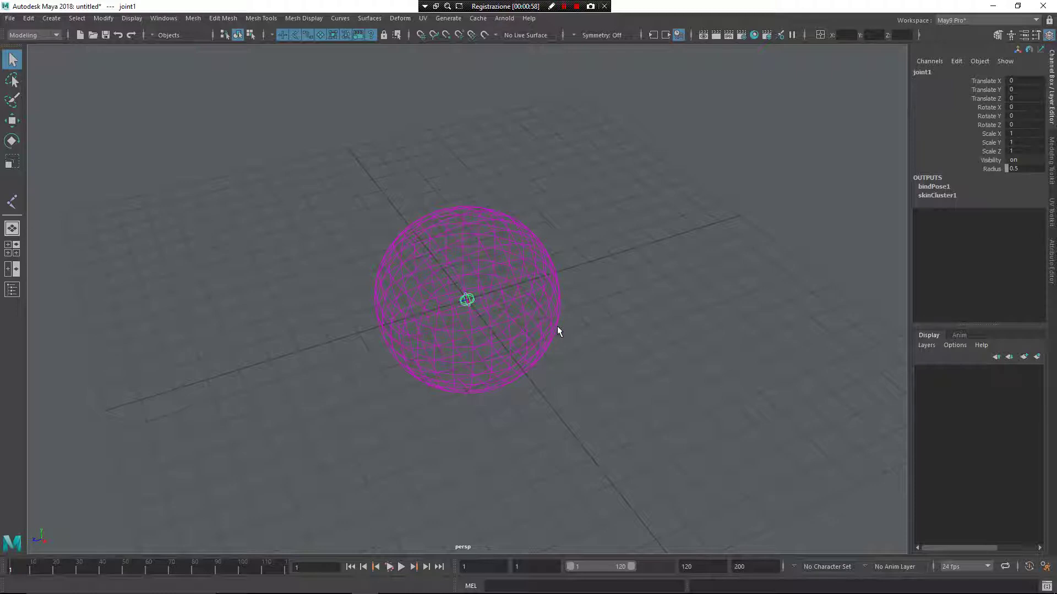
{"action": "key", "text": "5"}
Try moving the joint to check that the sphere follows, and undo the move.
{"action": "mouse_move", "coordinate": [566, 330]}
{"action": "left_mouse_down", "text": "alt"}
{"action": "mouse_move", "coordinate": [451, 268]}
{"action": "mouse_move", "coordinate": [479, 231]}
{"action": "left_mouse_up", "text": "alt"}
{"action": "key", "text": "w"}
{"action": "key", "text": "ctrl+z"}
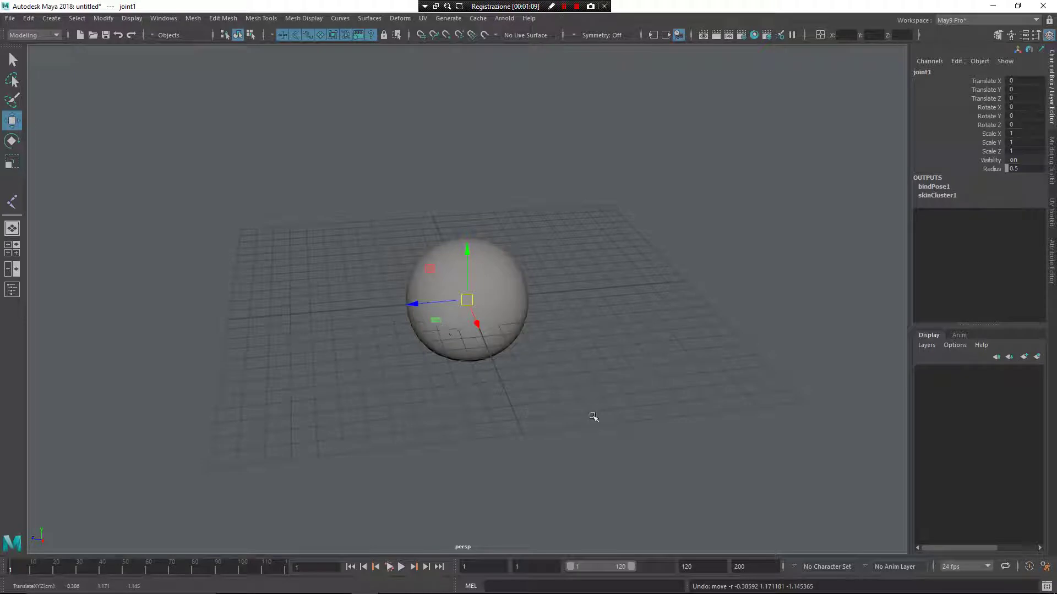
Set a keyframe on the joint's transform channels at frame 1.
{"action": "left_click_drag", "start_coordinate": [571, 406], "coordinate": [562, 384], "text": "alt"}
{"action": "key", "text": "s"}
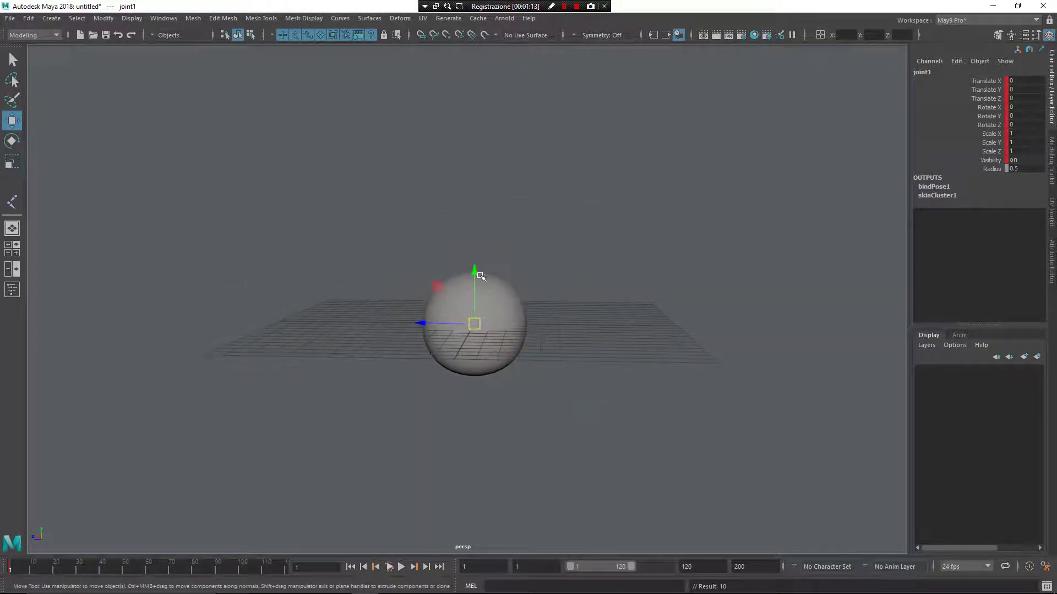
{"action": "scroll", "coordinate": [343, 416], "scroll_direction": "down", "scroll_amount": 1}
{"action": "key", "text": "alt+v"}
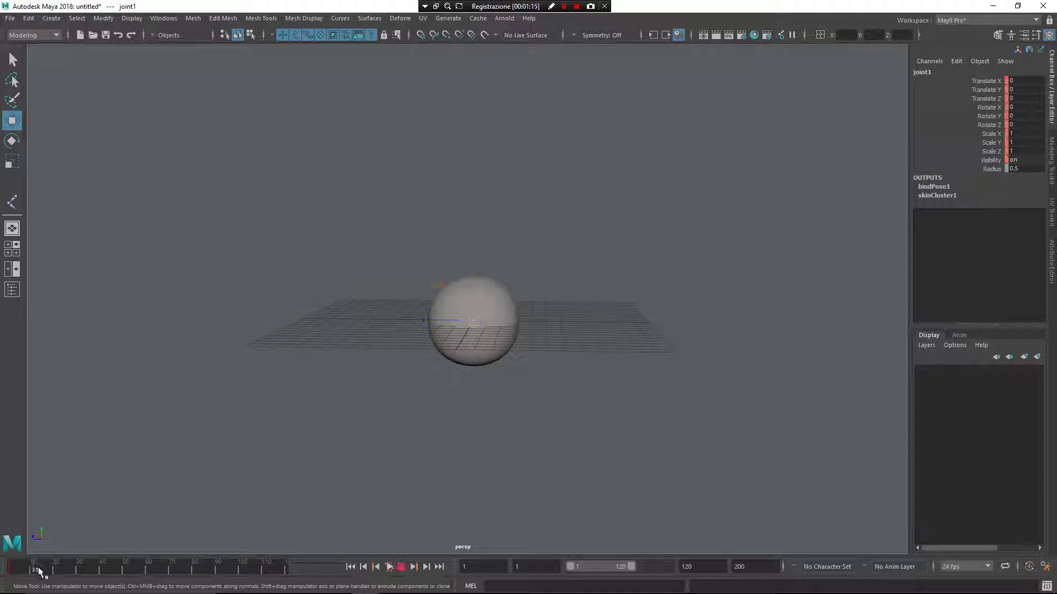
Raise the joint vertically high above the grid and key it at frame 20.
{"action": "left_click_drag", "start_coordinate": [36, 572], "coordinate": [54, 575]}
{"action": "scroll", "coordinate": [317, 433], "scroll_direction": "down", "scroll_amount": 2}
{"action": "left_click_drag", "start_coordinate": [470, 269], "coordinate": [559, 38]}
{"action": "scroll", "coordinate": [557, 118], "scroll_direction": "down", "scroll_amount": 2}
{"action": "middle_click_drag", "start_coordinate": [556, 118], "coordinate": [570, 191], "text": "alt"}
{"action": "scroll", "coordinate": [571, 191], "scroll_direction": "down", "scroll_amount": 1}
{"action": "left_click_drag", "start_coordinate": [485, 177], "coordinate": [473, 175]}
Lower the joint at frame 40 to a Translate Y of about -33.57 and key it.
{"action": "left_click_drag", "start_coordinate": [78, 567], "coordinate": [102, 569]}
{"action": "left_click_drag", "start_coordinate": [481, 153], "coordinate": [479, 537]}
{"action": "key", "text": "s"}
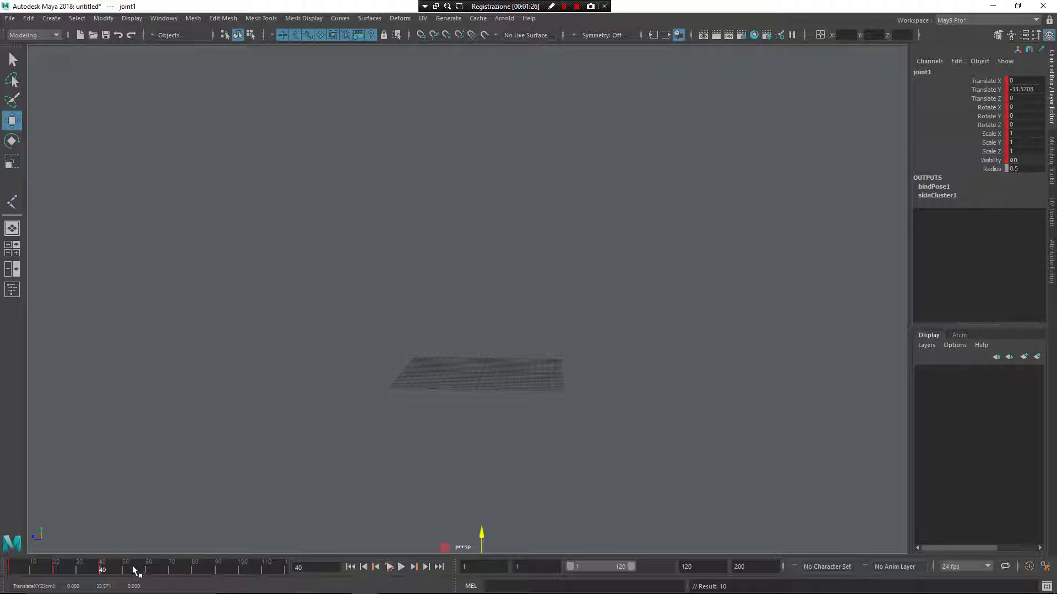
Copy the joint's starting pose from frame 1 to frame 60 and key it there.
{"action": "left_click_drag", "start_coordinate": [136, 572], "coordinate": [21, 572]}
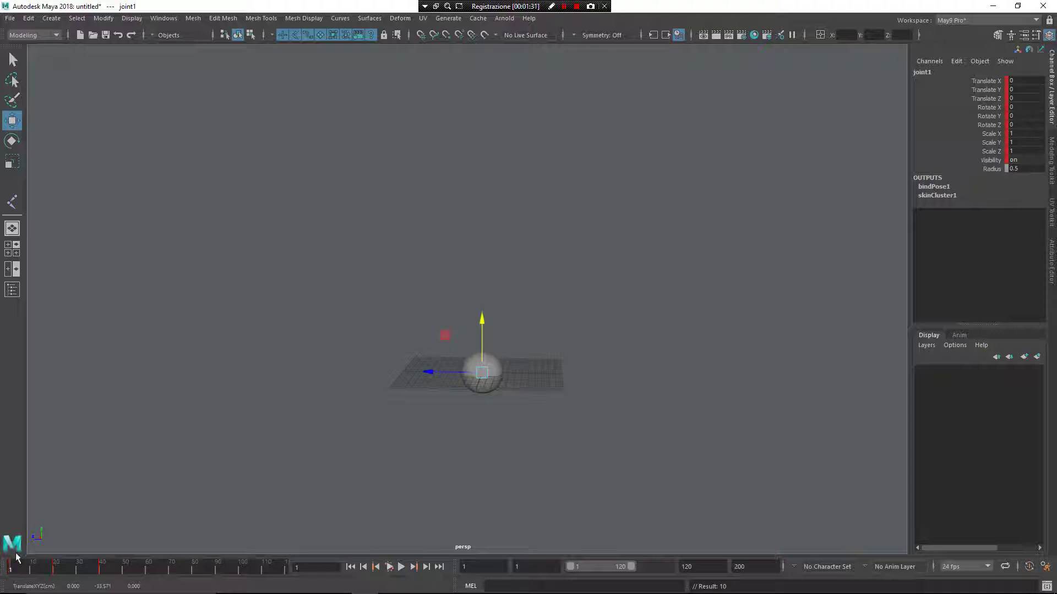
{"action": "key", "text": "w"}
{"action": "key", "text": "alt+v"}
{"action": "left_click", "coordinate": [146, 575]}
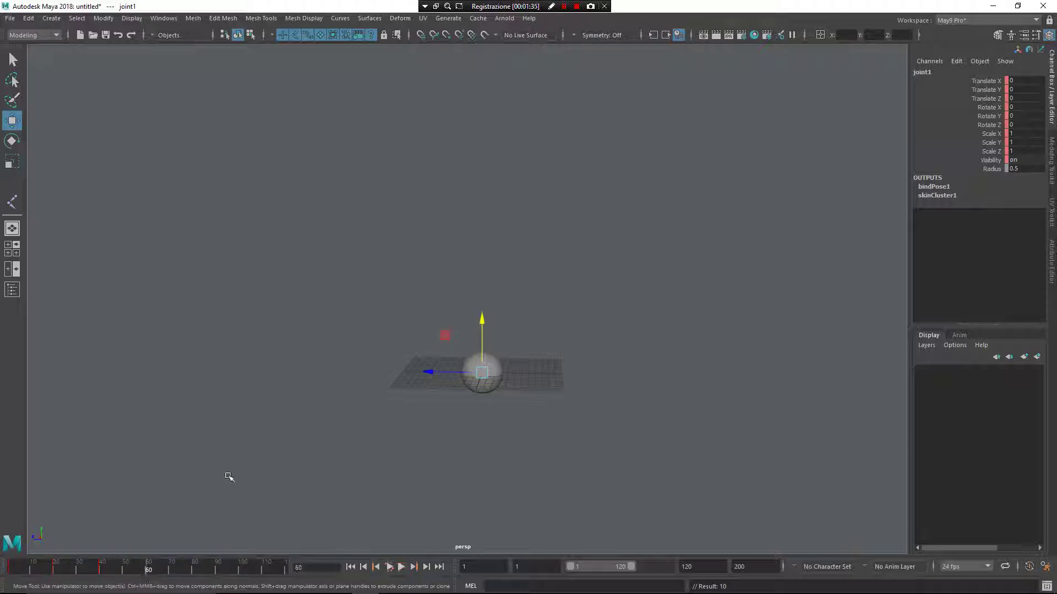
Set the playback end to frame 59, play the joint animation, and return to the first frame.
{"action": "double_click", "coordinate": [702, 566]}
{"action": "type", "text": "5"}
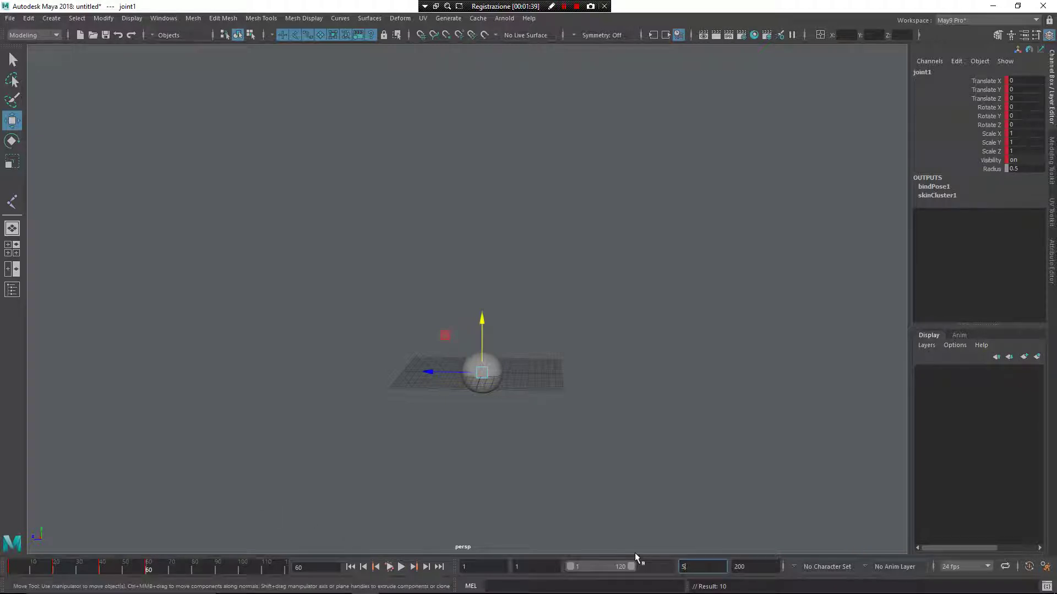
{"action": "type", "text": "29"}
{"action": "key", "text": "Return"}
{"action": "left_click", "coordinate": [401, 566]}
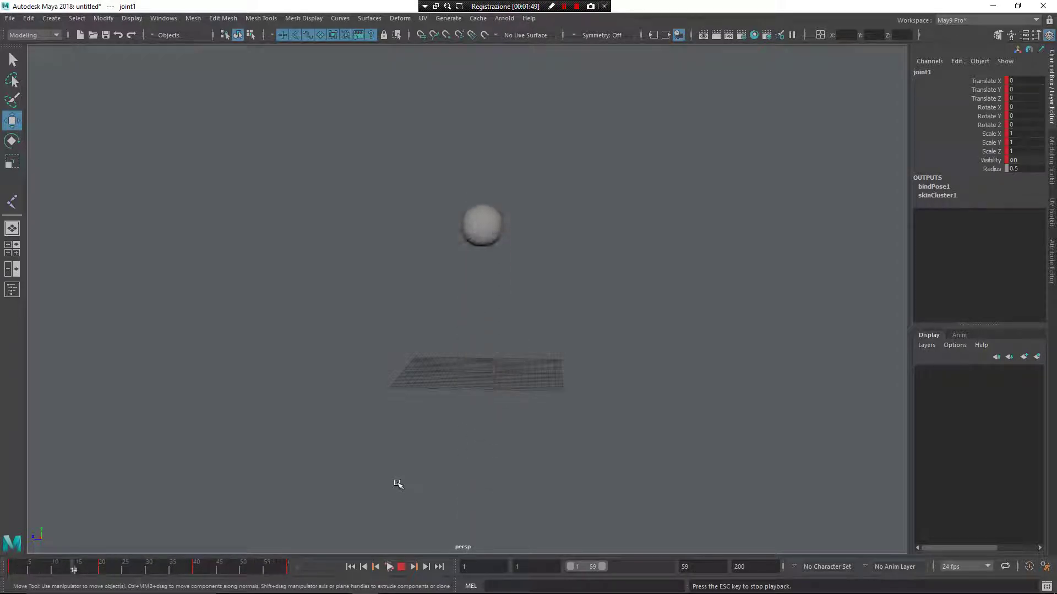
{"action": "left_click", "coordinate": [401, 567]}
{"action": "left_click", "coordinate": [350, 567]}
Select the skinned sphere and convert it into an nCloth setup.
{"action": "left_click_drag", "start_coordinate": [378, 510], "coordinate": [504, 519], "text": "alt"}
{"action": "scroll", "coordinate": [505, 519], "scroll_direction": "up", "scroll_amount": 3}
{"action": "middle_click_drag", "start_coordinate": [593, 482], "coordinate": [580, 420], "text": "alt"}
{"action": "scroll", "coordinate": [567, 460], "scroll_direction": "up", "scroll_amount": 3}
{"action": "left_click_drag", "start_coordinate": [567, 460], "coordinate": [556, 407], "text": "alt"}
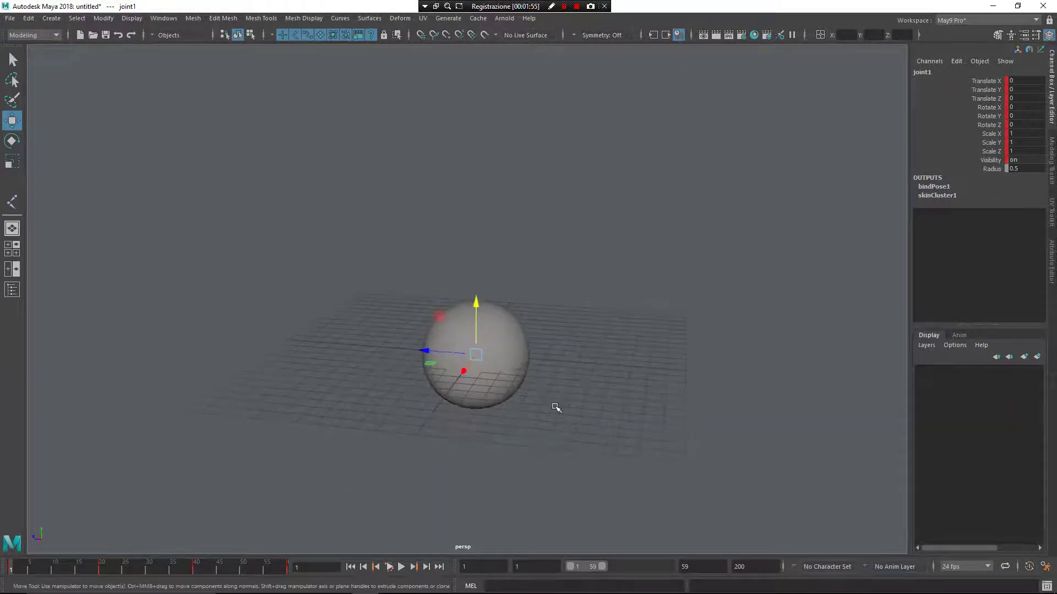
{"action": "left_click", "coordinate": [499, 374]}
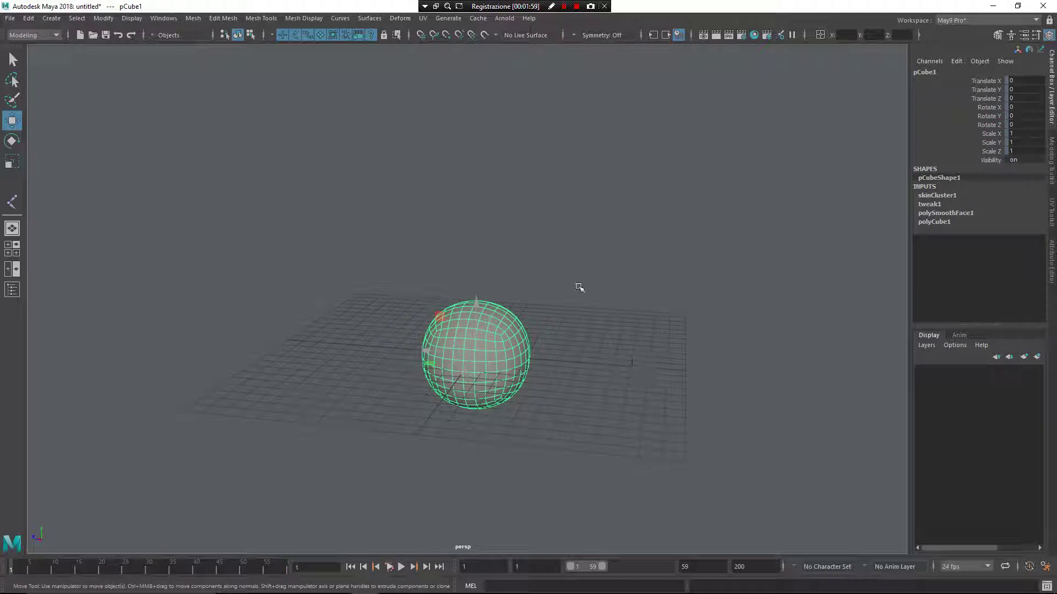
{"action": "mouse_move", "coordinate": [579, 286]}
{"action": "right_mouse_down", "text": "shift"}
{"action": "mouse_move", "coordinate": [590, 481]}
{"action": "mouse_move", "coordinate": [594, 464]}
{"action": "mouse_move", "coordinate": [594, 474]}
{"action": "mouse_move", "coordinate": [686, 474]}
{"action": "mouse_move", "coordinate": [679, 563]}
{"action": "mouse_move", "coordinate": [672, 491]}
{"action": "mouse_move", "coordinate": [573, 479]}
{"action": "mouse_move", "coordinate": [585, 430]}
{"action": "mouse_move", "coordinate": [697, 513]}
{"action": "mouse_move", "coordinate": [697, 525]}
{"action": "mouse_move", "coordinate": [645, 526]}
{"action": "right_mouse_up", "text": "shift"}
{"action": "right_click_drag", "start_coordinate": [737, 527], "coordinate": [791, 527], "text": "shift"}
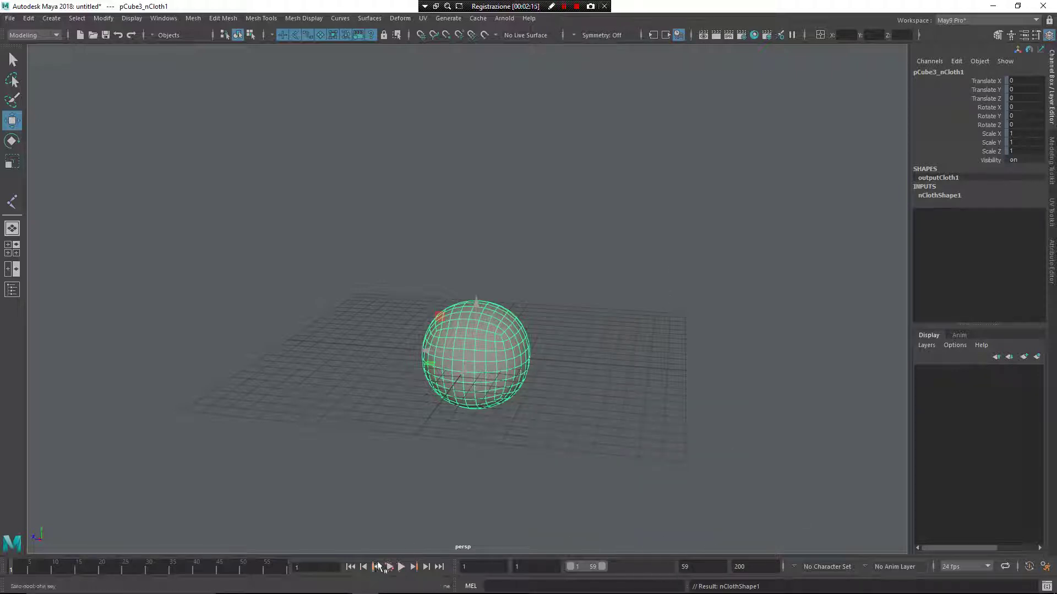
Play the nCloth simulation, stop it around frame 34, and examine how the sphere deforms.
{"action": "left_click", "coordinate": [402, 568]}
{"action": "scroll", "coordinate": [478, 346], "scroll_direction": "down", "scroll_amount": 4}
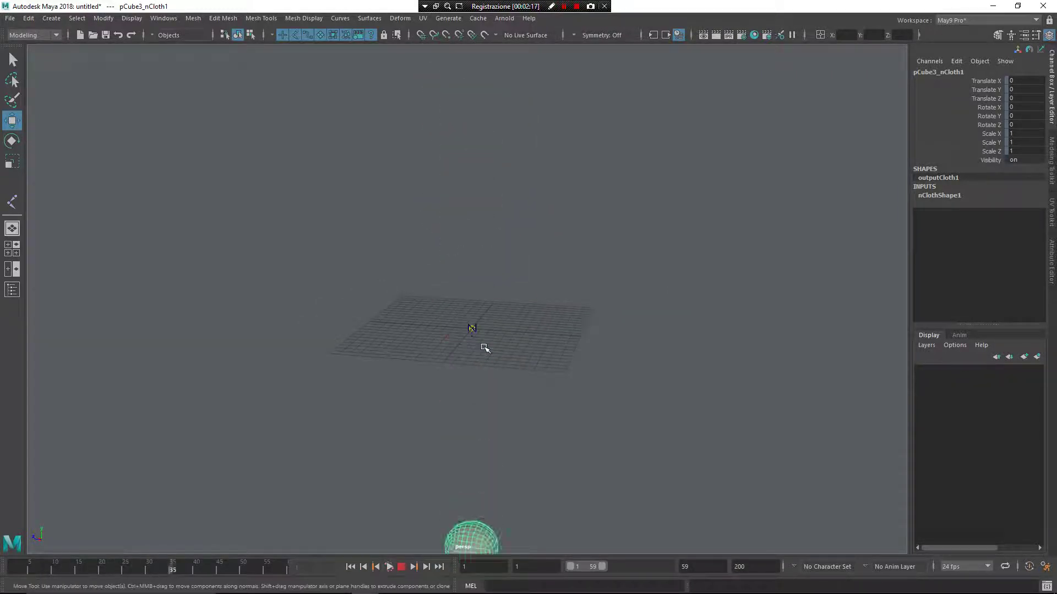
{"action": "left_click_drag", "start_coordinate": [510, 358], "coordinate": [526, 357], "text": "alt"}
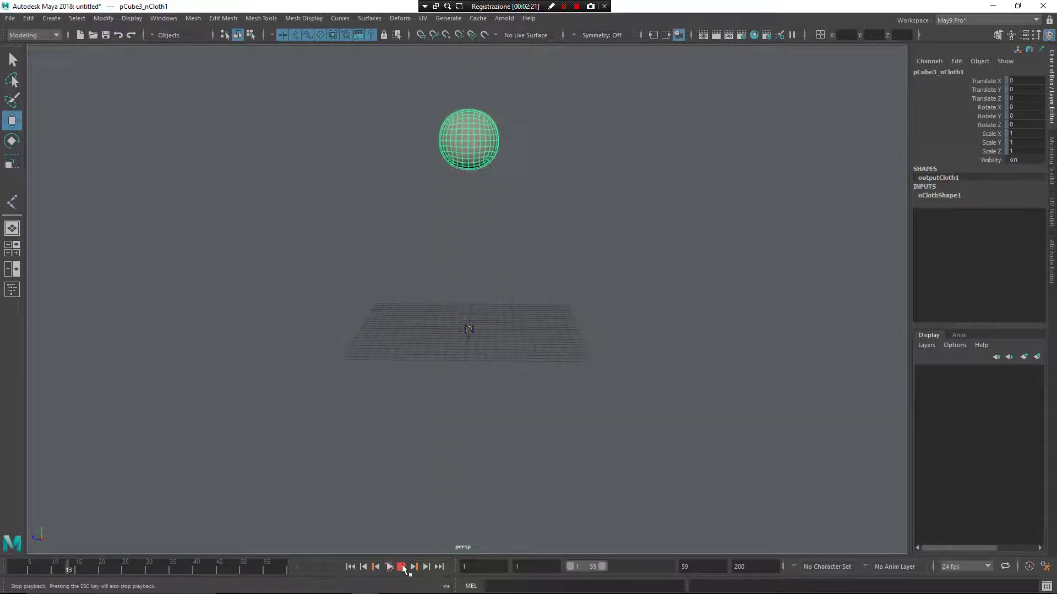
{"action": "left_click", "coordinate": [401, 569]}
{"action": "left_click_drag", "start_coordinate": [441, 521], "coordinate": [448, 480], "text": "alt"}
{"action": "middle_click_drag", "start_coordinate": [495, 500], "coordinate": [499, 377], "text": "alt"}
{"action": "scroll", "coordinate": [500, 379], "scroll_direction": "up", "scroll_amount": 5}
{"action": "middle_click_drag", "start_coordinate": [519, 477], "coordinate": [535, 403], "text": "alt"}
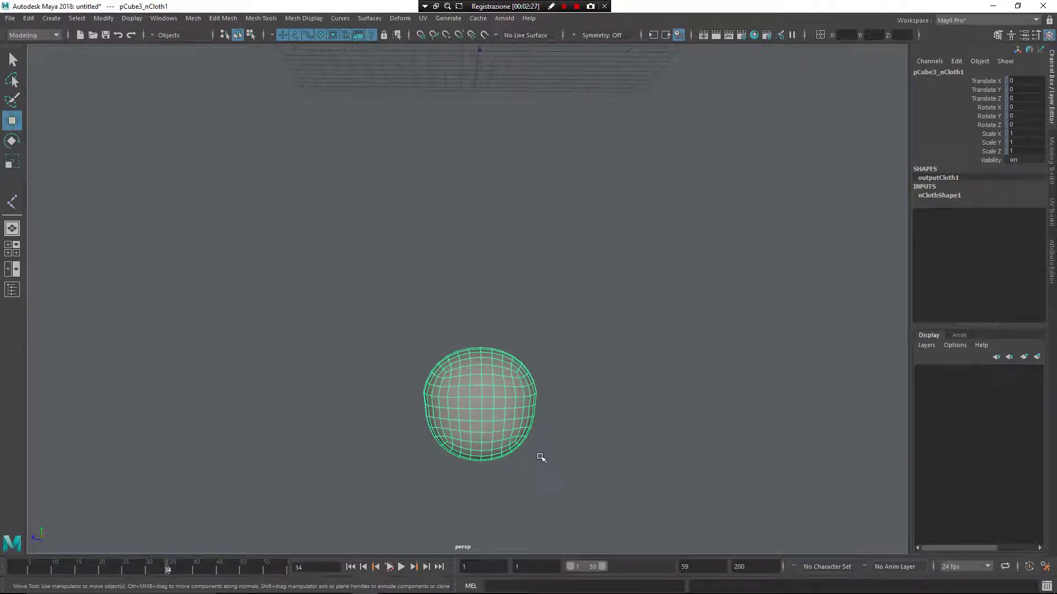
Open the nClothShape1 attributes and collapse the Dynamic Properties and Pressure sections.
{"action": "left_click", "coordinate": [967, 195]}
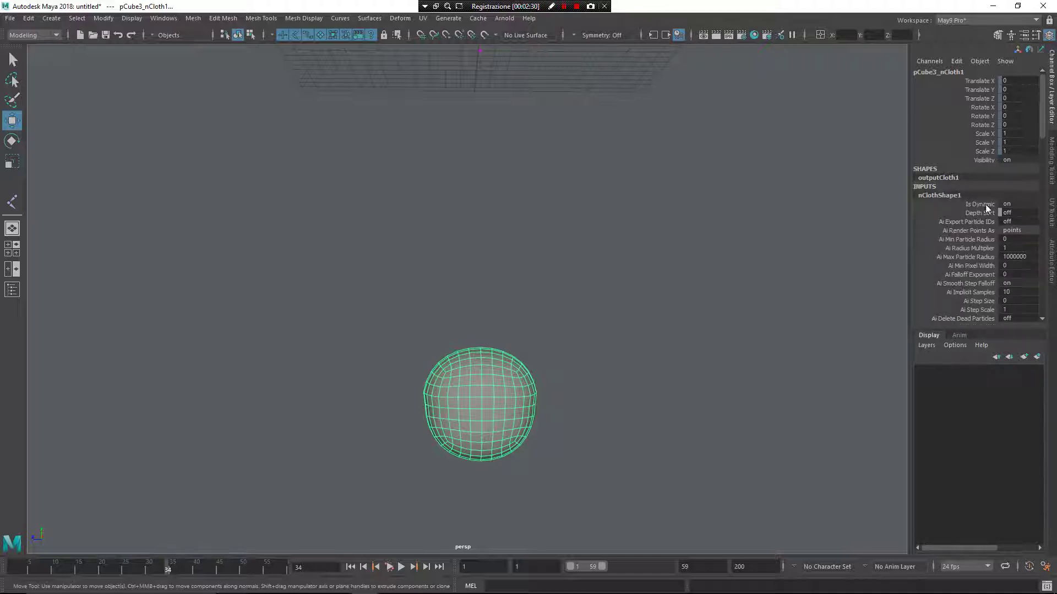
{"action": "left_click", "coordinate": [1051, 256]}
{"action": "left_click", "coordinate": [859, 153]}
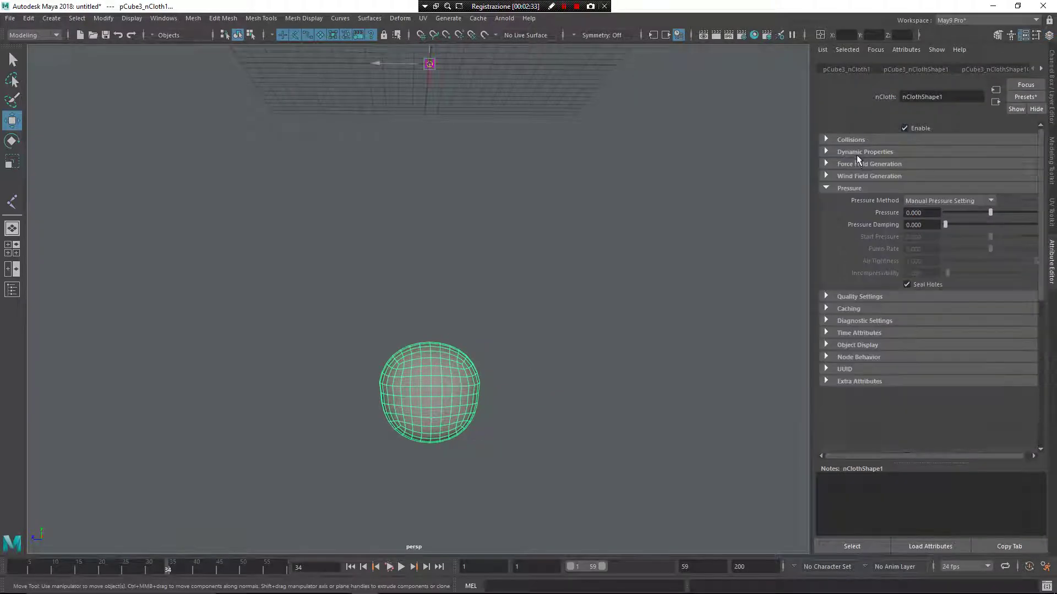
{"action": "left_click", "coordinate": [861, 189]}
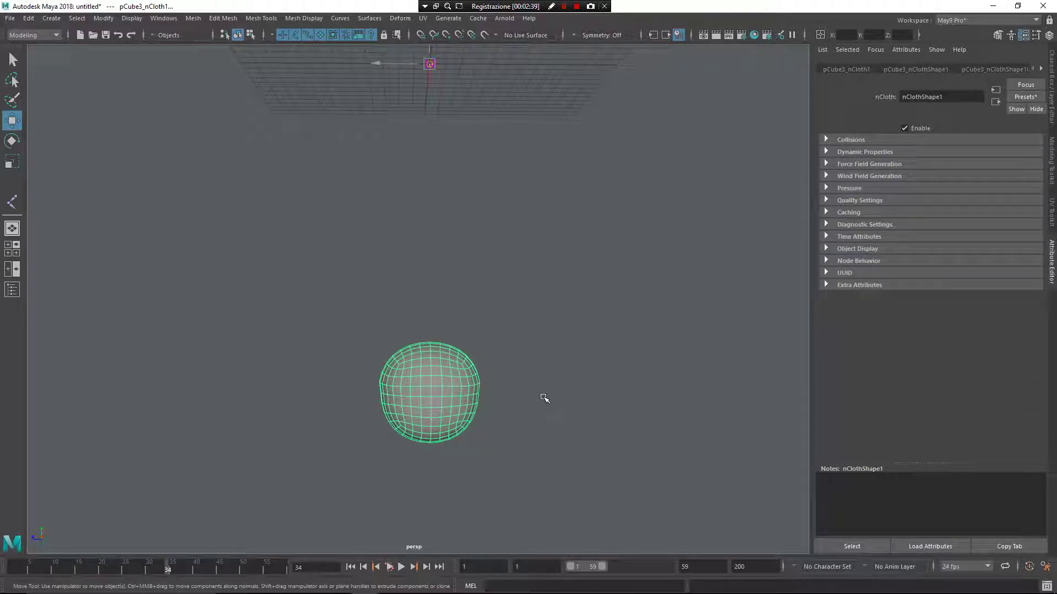
Show the Outliner and inspect joint1 and the hidden attract and rest meshes of the nCloth setup.
{"action": "left_click", "coordinate": [12, 289]}
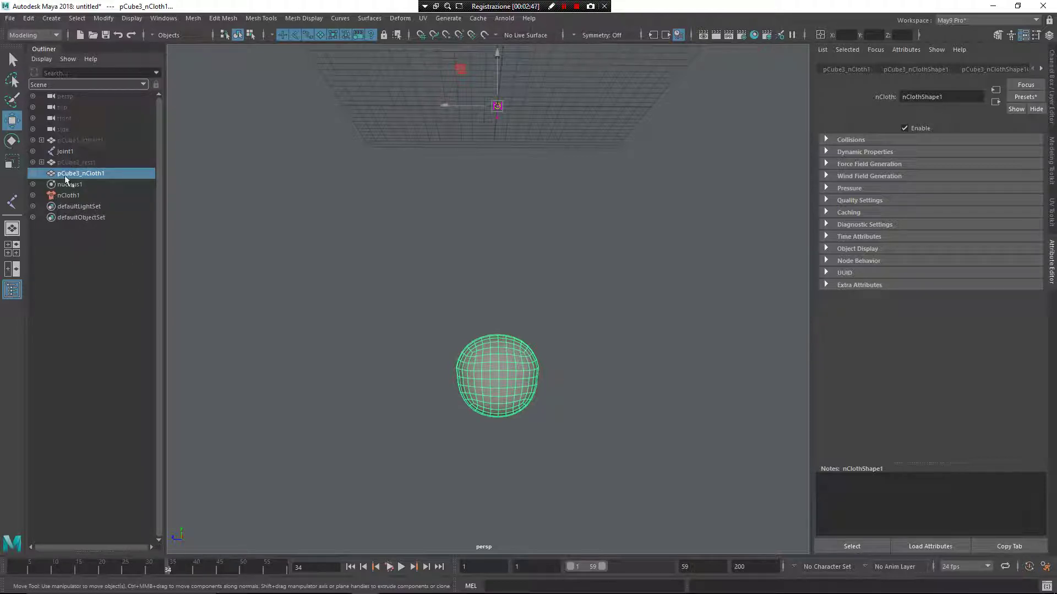
{"action": "left_click", "coordinate": [69, 154]}
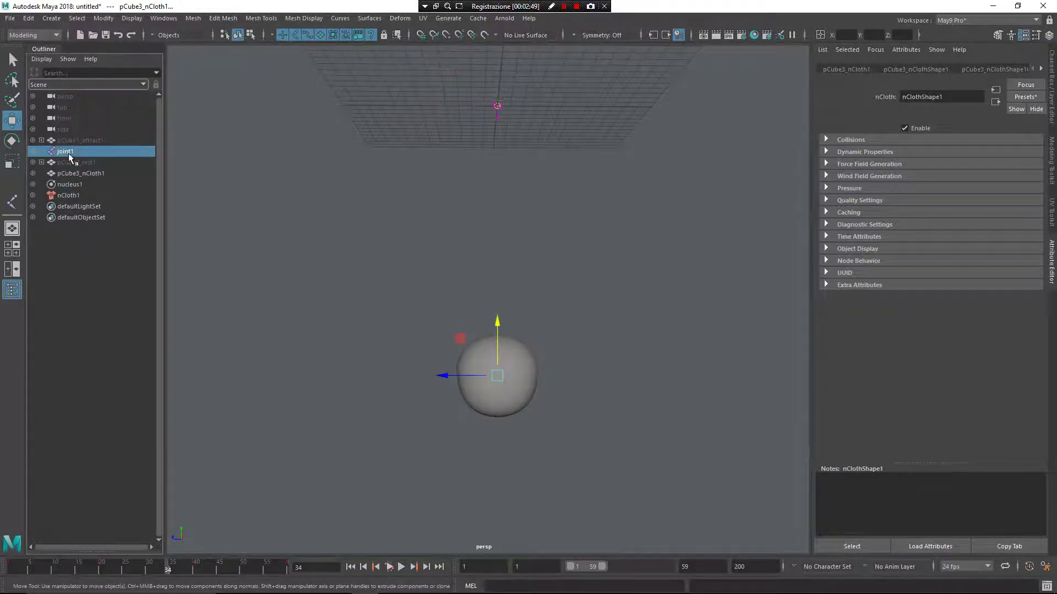
{"action": "left_click", "coordinate": [101, 139]}
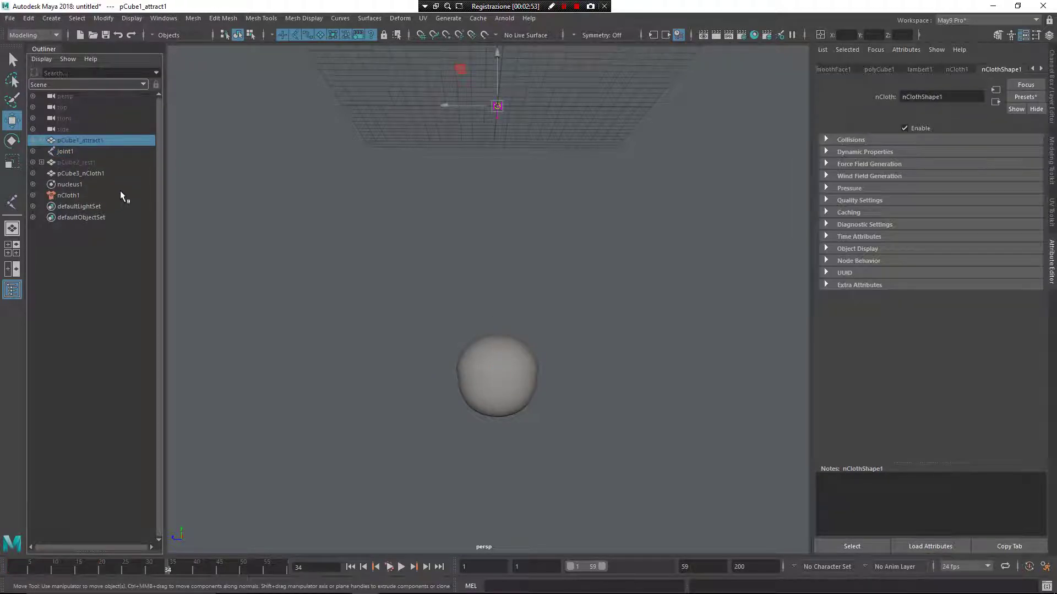
{"action": "left_click", "coordinate": [111, 162]}
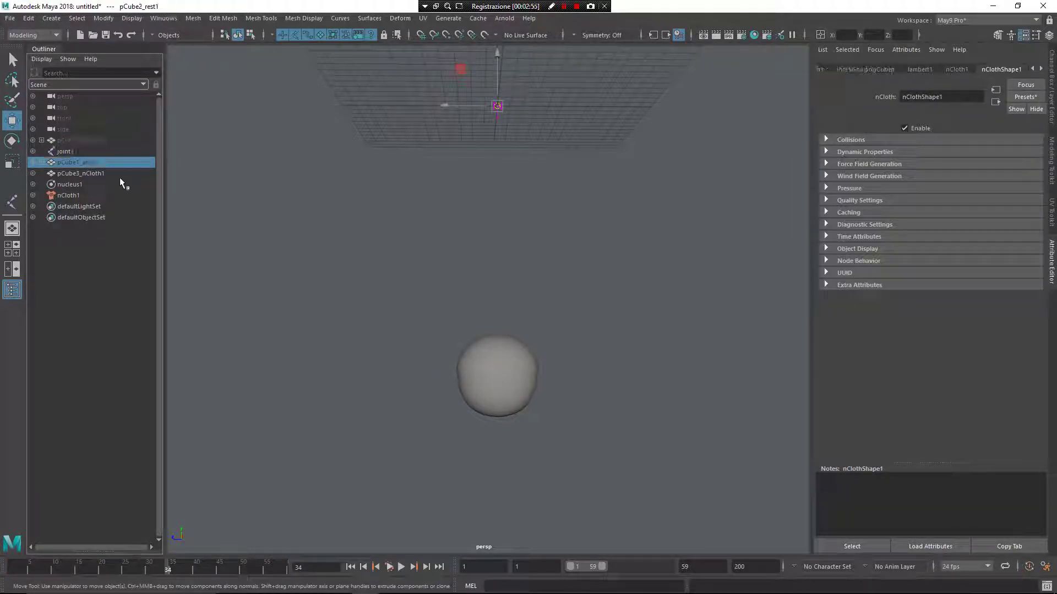
Temporarily show the pCube2_rest1 mesh and compare its shape with the deformed pCube3_nCloth1 sphere, then hide it again.
{"action": "left_click", "coordinate": [117, 174]}
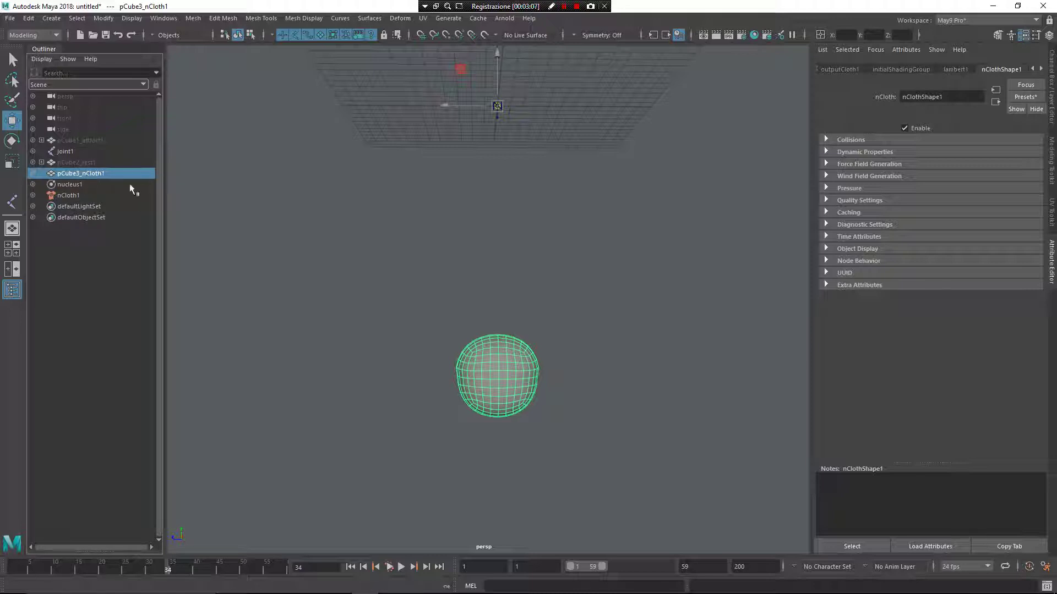
{"action": "left_click", "coordinate": [98, 163]}
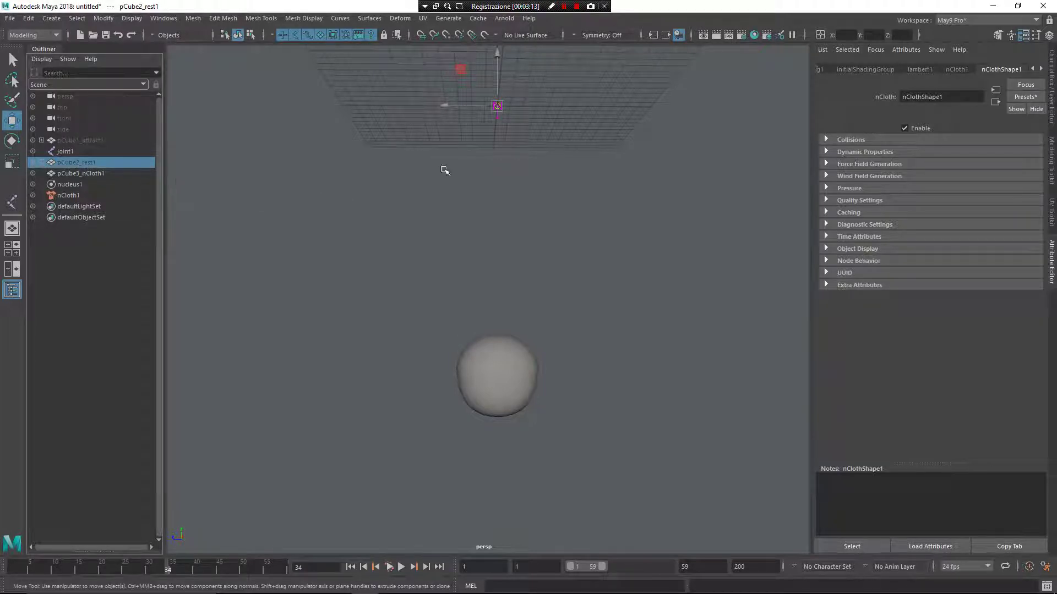
{"action": "left_click_drag", "start_coordinate": [448, 170], "coordinate": [429, 207], "text": "alt"}
{"action": "right_click_drag", "start_coordinate": [481, 170], "coordinate": [432, 208], "text": "alt"}
{"action": "key", "text": "h"}
{"action": "left_click_drag", "start_coordinate": [438, 240], "coordinate": [483, 209], "text": "alt"}
{"action": "right_click_drag", "start_coordinate": [484, 210], "coordinate": [530, 322], "text": "alt"}
{"action": "middle_click_drag", "start_coordinate": [530, 322], "coordinate": [519, 244], "text": "alt"}
{"action": "right_click_drag", "start_coordinate": [519, 245], "coordinate": [585, 410], "text": "alt"}
{"action": "left_click_drag", "start_coordinate": [585, 411], "coordinate": [592, 391], "text": "alt"}
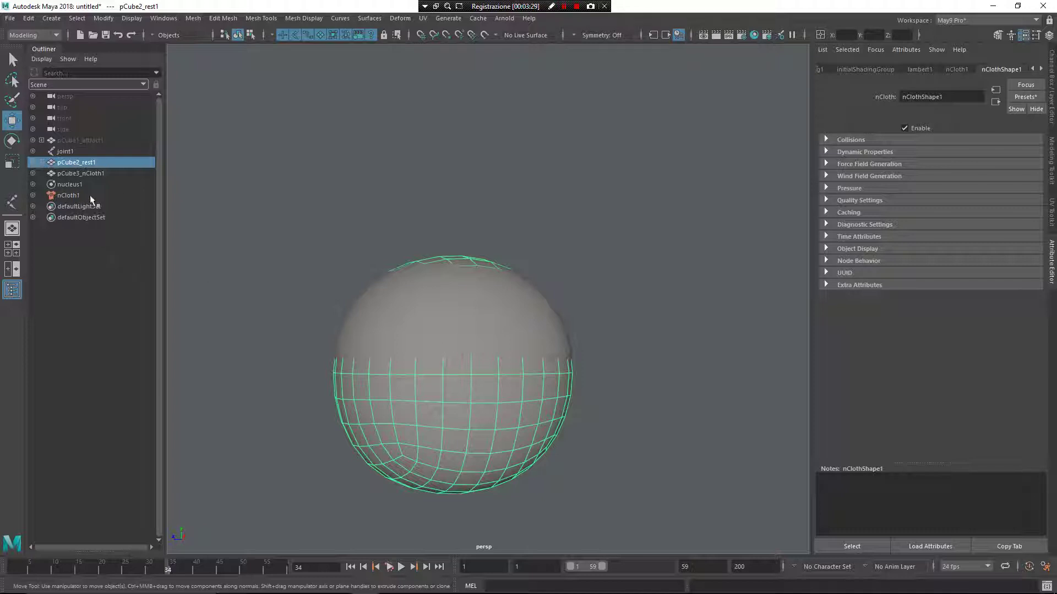
{"action": "key", "text": "h"}
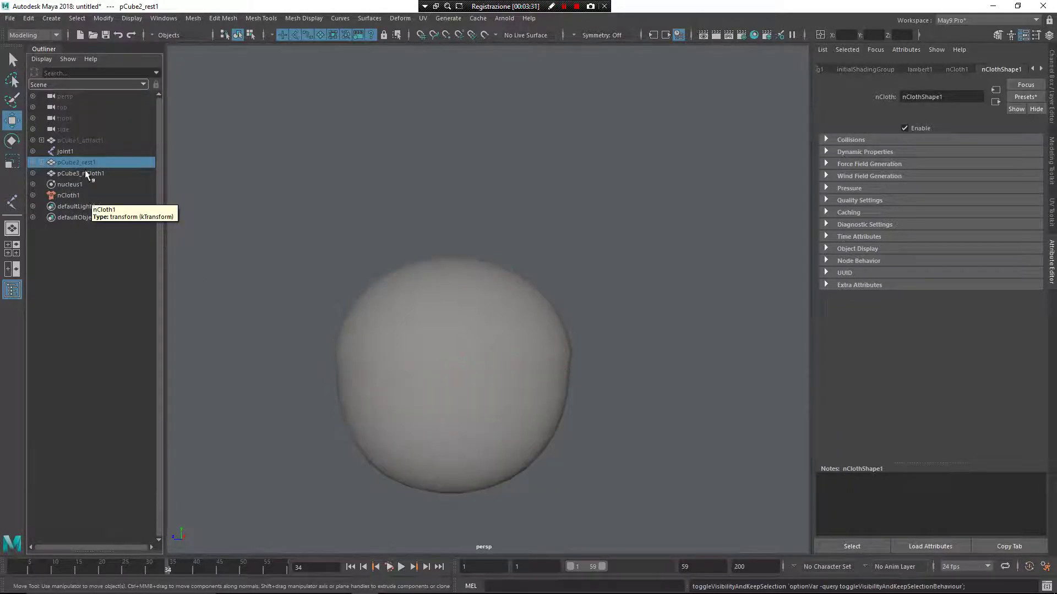
Compare the pCube1_attract1 mesh with pCube3_nCloth1 by temporarily showing the attract mesh.
{"action": "left_click", "coordinate": [98, 141]}
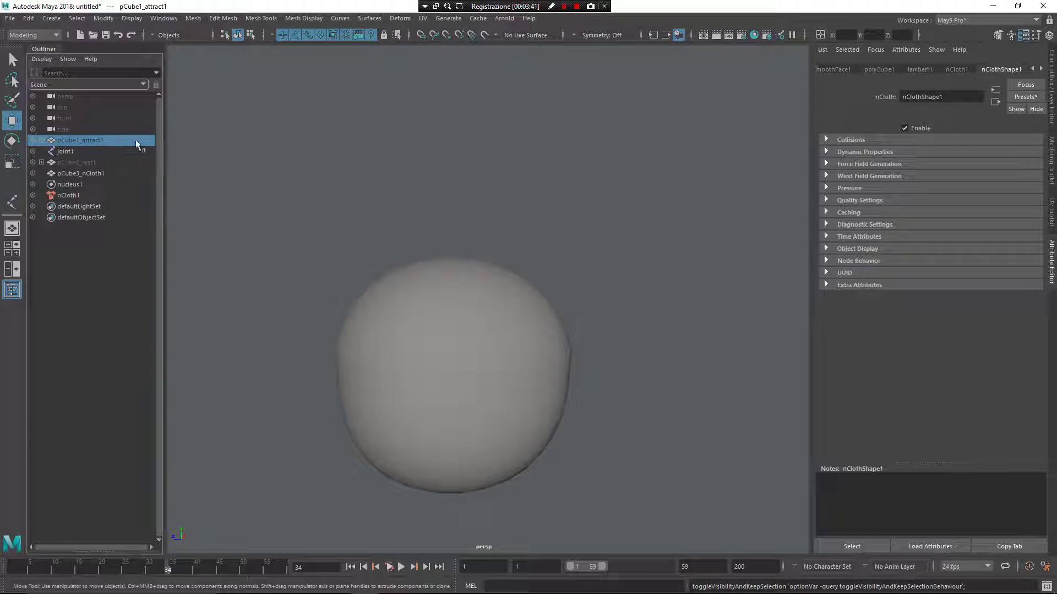
{"action": "left_click", "coordinate": [94, 173]}
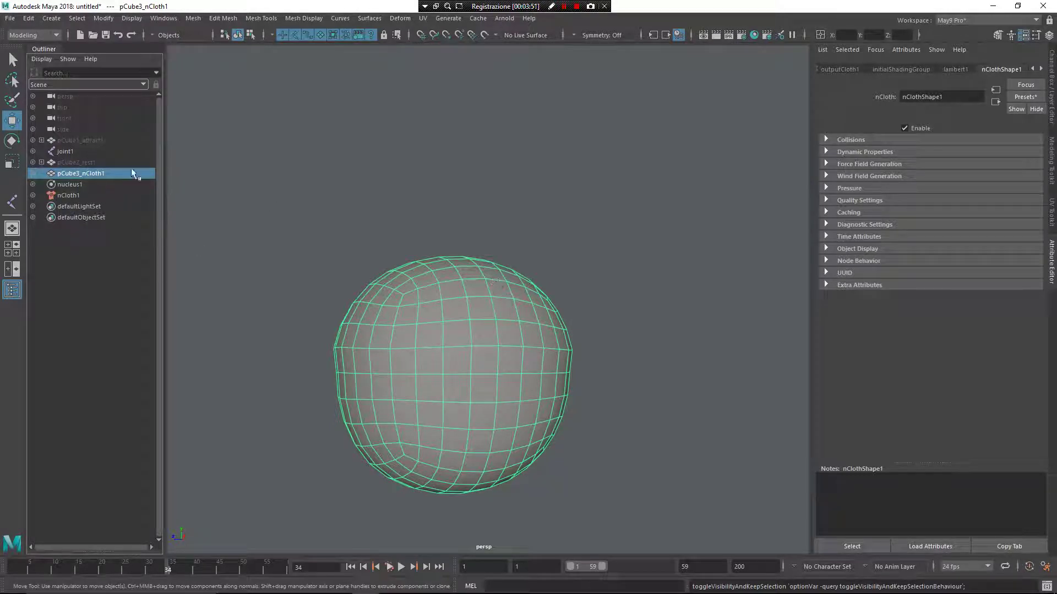
{"action": "left_click", "coordinate": [109, 141]}
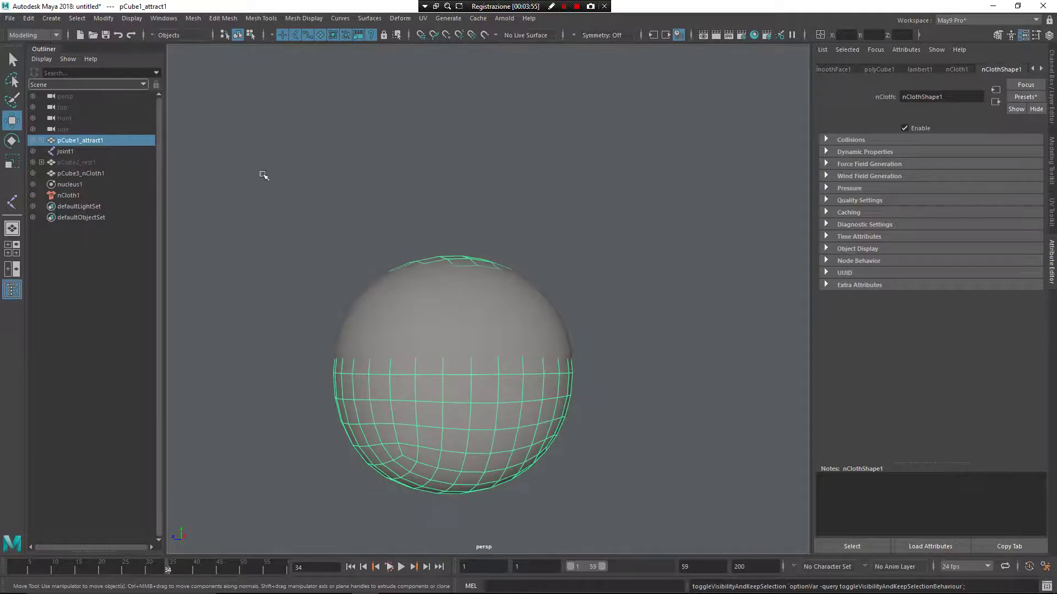
{"action": "key", "text": "h"}
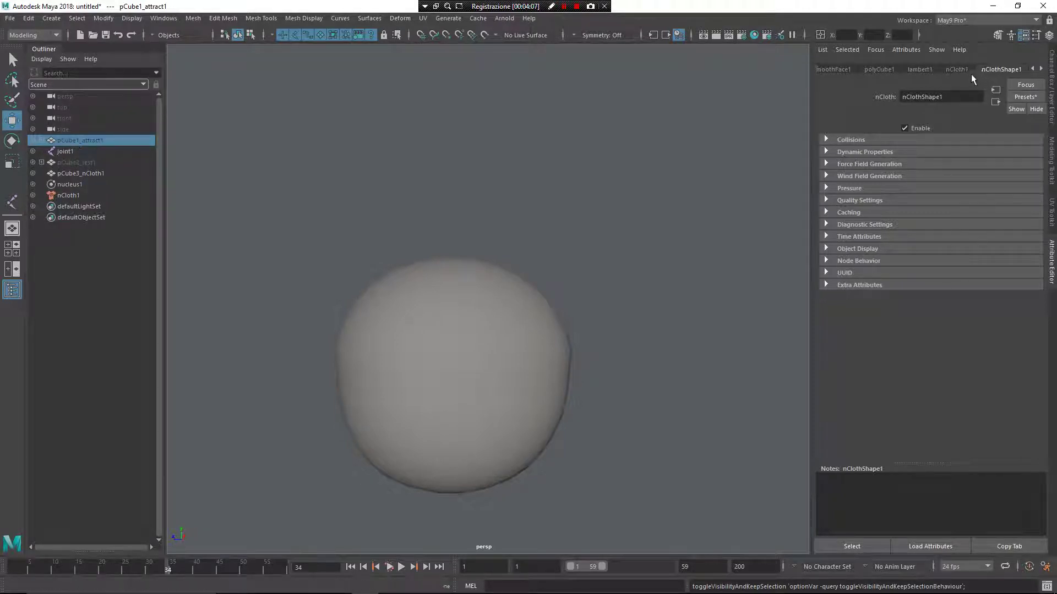
Return to frame 1 and open the Paint nCloth Input Attract tool settings for pCube3_nCloth1.
{"action": "left_click", "coordinate": [90, 173]}
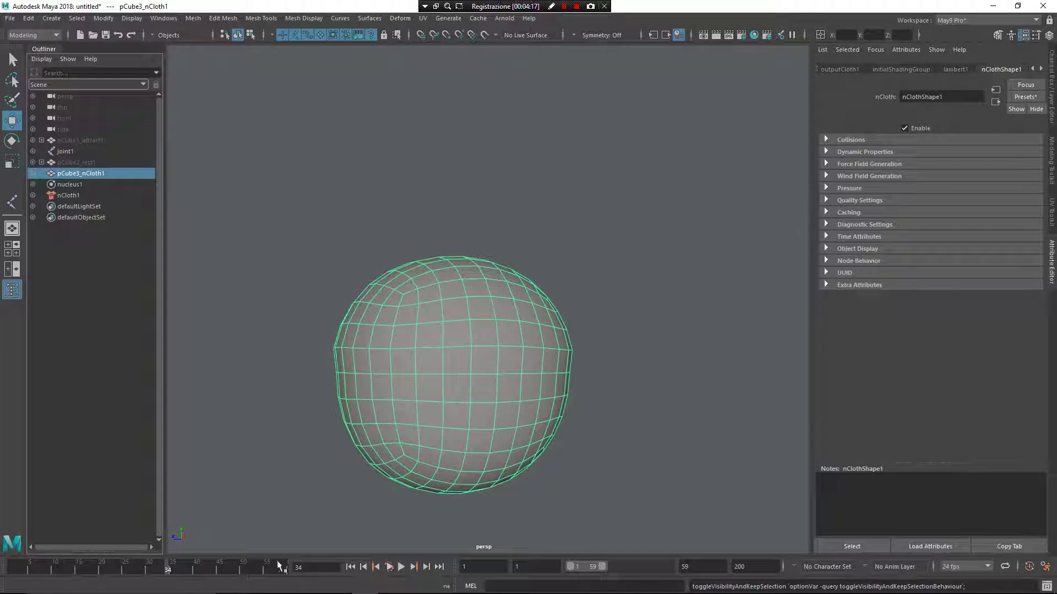
{"action": "left_click", "coordinate": [351, 567]}
{"action": "left_click_drag", "start_coordinate": [591, 317], "coordinate": [412, 330], "text": "alt"}
{"action": "right_click_drag", "start_coordinate": [413, 330], "coordinate": [541, 360], "text": "alt"}
{"action": "left_click_drag", "start_coordinate": [540, 361], "coordinate": [548, 358], "text": "alt"}
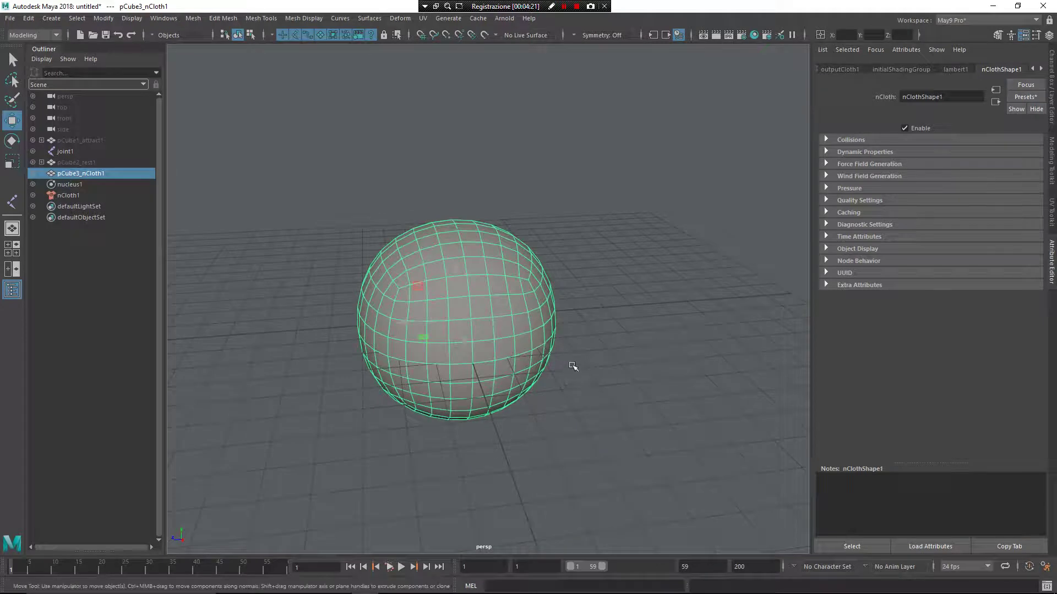
{"action": "right_click", "coordinate": [558, 292], "text": "shift"}
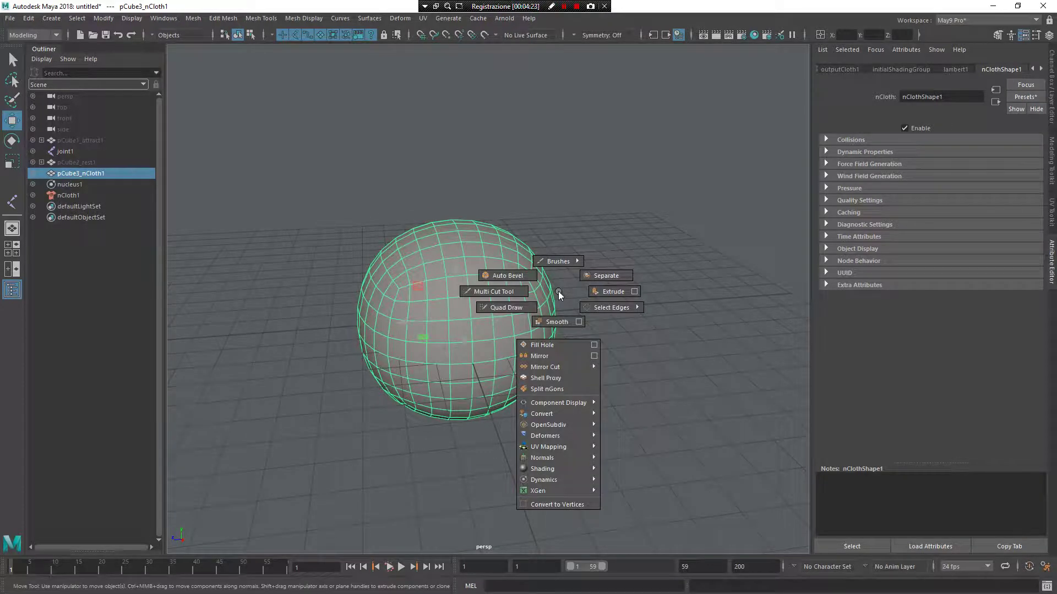
{"action": "mouse_move", "coordinate": [575, 433]}
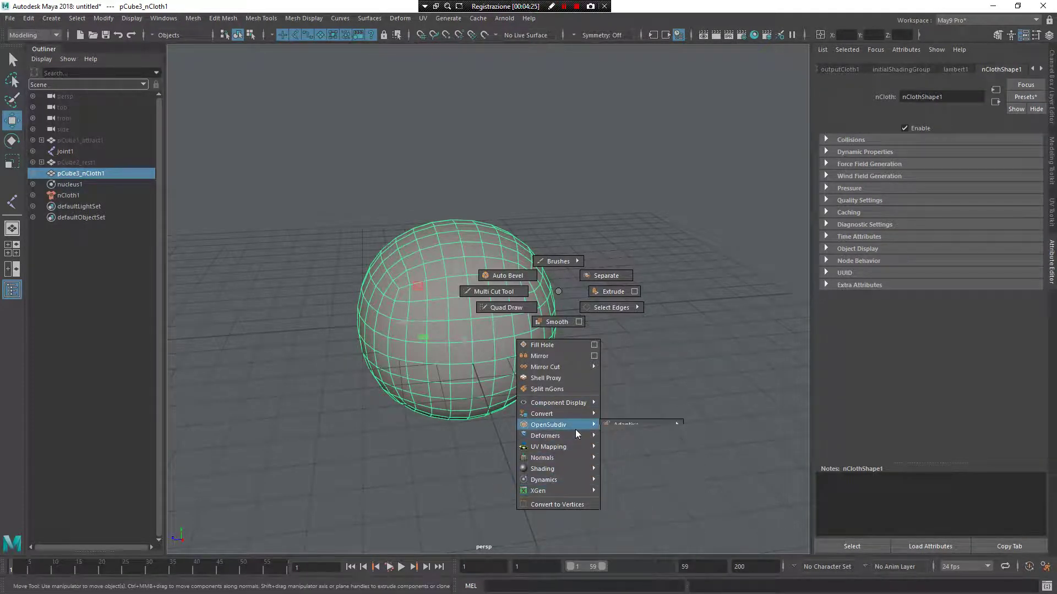
{"action": "mouse_move", "coordinate": [669, 526]}
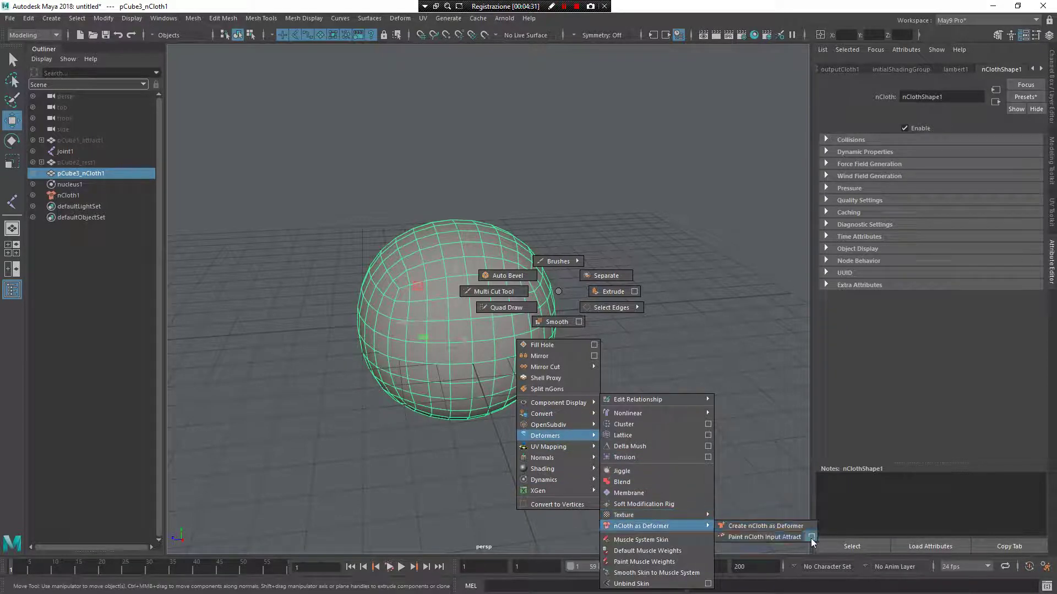
{"action": "left_click", "coordinate": [812, 538]}
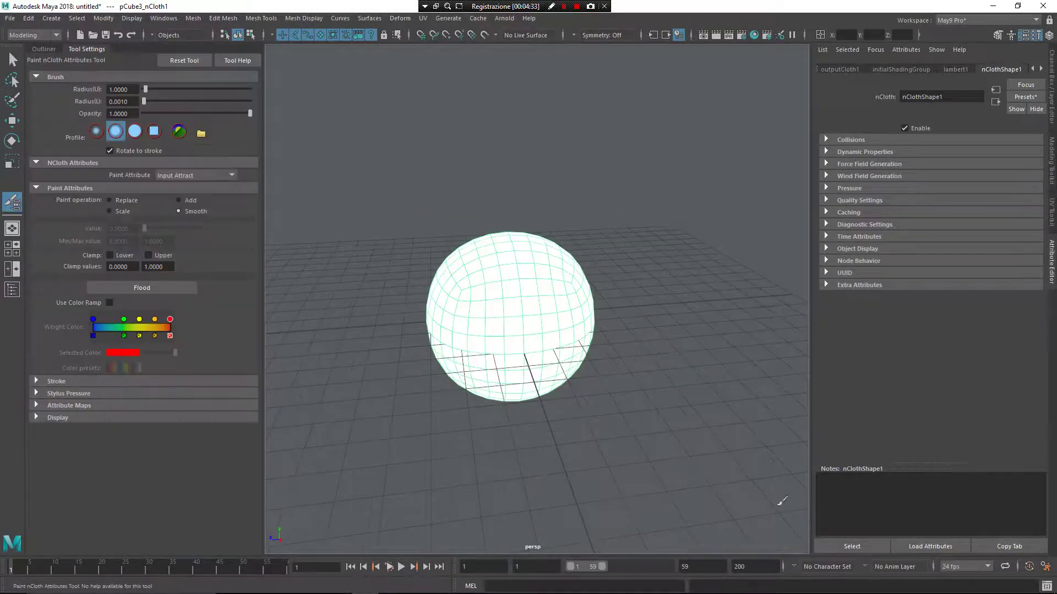
Paint Input Attract with the Replace operation at value 0 over the top and bottom caps of the sphere.
{"action": "left_click_drag", "start_coordinate": [541, 289], "coordinate": [587, 350], "text": "alt"}
{"action": "scroll", "coordinate": [586, 351], "scroll_direction": "up", "scroll_amount": 4}
{"action": "middle_click_drag", "start_coordinate": [586, 349], "coordinate": [547, 267], "text": "alt"}
{"action": "scroll", "coordinate": [549, 268], "scroll_direction": "down", "scroll_amount": 5}
{"action": "middle_click_drag", "start_coordinate": [570, 332], "coordinate": [554, 225], "text": "alt"}
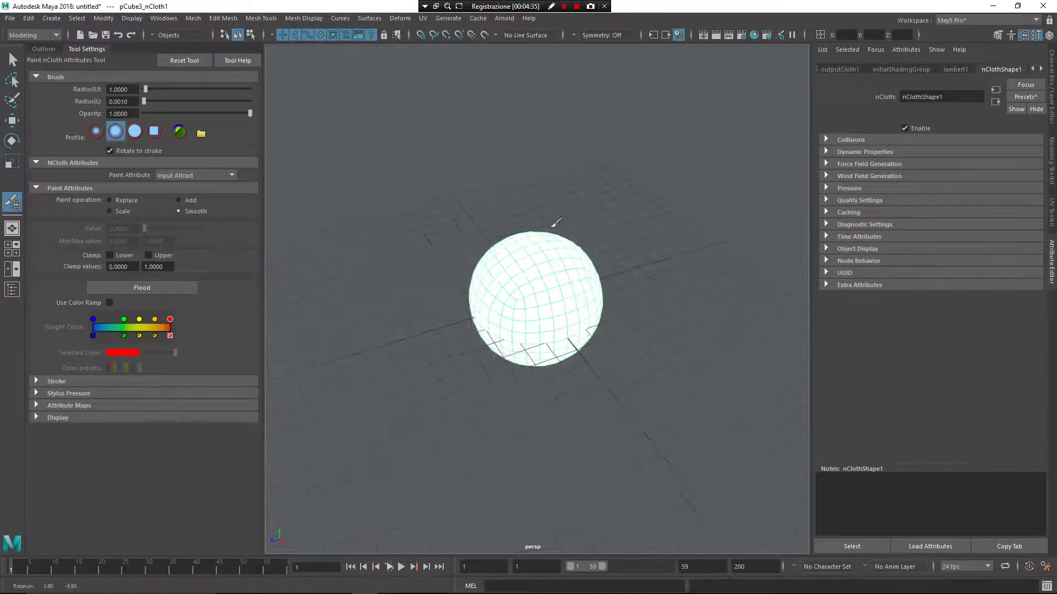
{"action": "scroll", "coordinate": [554, 226], "scroll_direction": "up", "scroll_amount": 3}
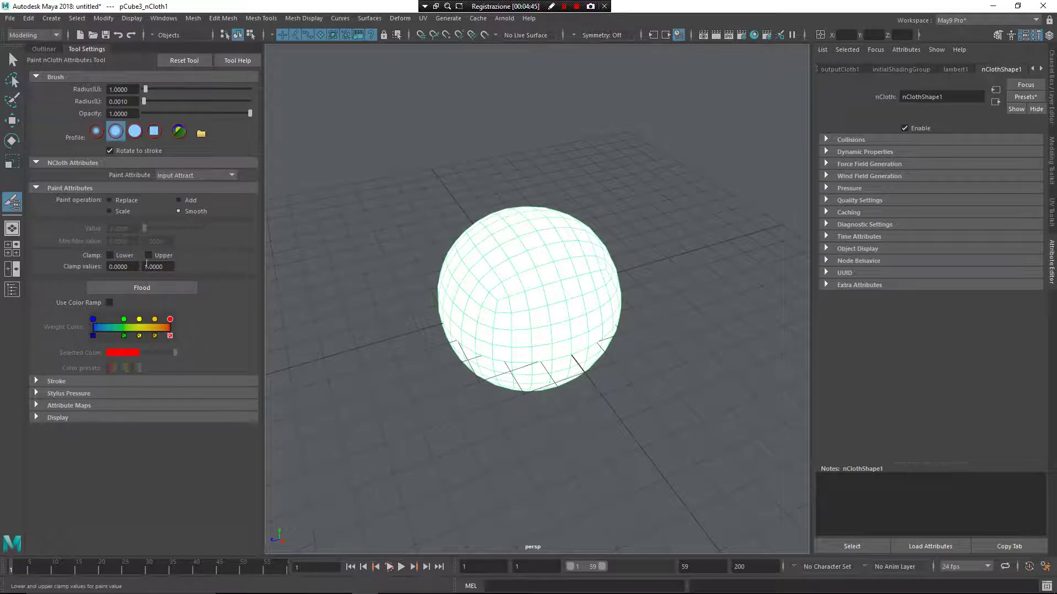
{"action": "left_click", "coordinate": [122, 201]}
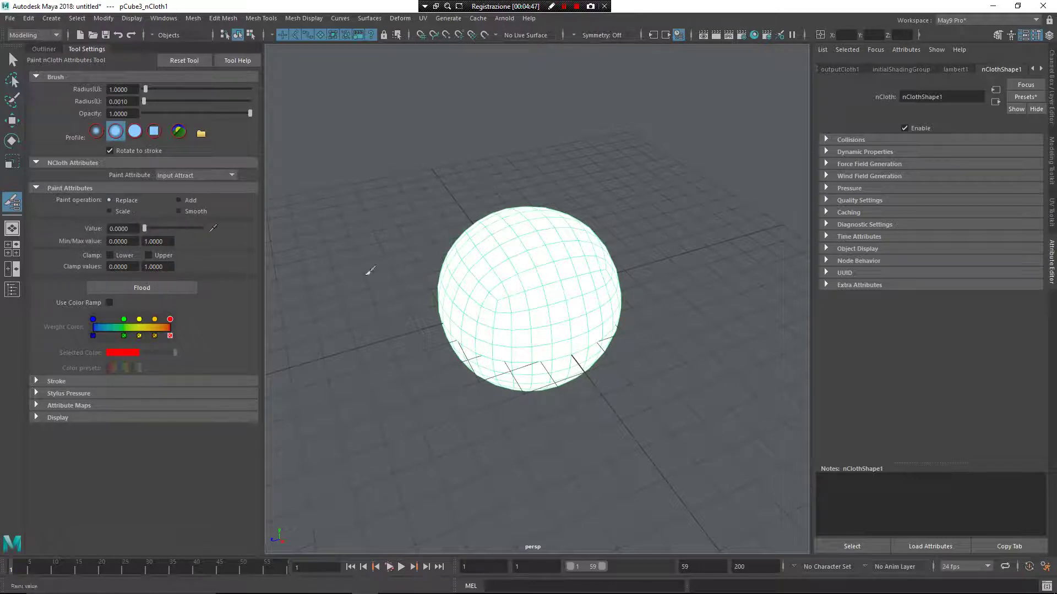
{"action": "mouse_move", "coordinate": [530, 229]}
{"action": "left_mouse_down"}
{"action": "mouse_move", "coordinate": [534, 217]}
{"action": "mouse_move", "coordinate": [549, 223]}
{"action": "mouse_move", "coordinate": [530, 189]}
{"action": "mouse_move", "coordinate": [510, 207]}
{"action": "mouse_move", "coordinate": [535, 157]}
{"action": "mouse_move", "coordinate": [502, 151]}
{"action": "mouse_move", "coordinate": [512, 170]}
{"action": "mouse_move", "coordinate": [550, 159]}
{"action": "mouse_move", "coordinate": [526, 147]}
{"action": "mouse_move", "coordinate": [545, 138]}
{"action": "mouse_move", "coordinate": [514, 144]}
{"action": "mouse_move", "coordinate": [542, 484]}
{"action": "mouse_move", "coordinate": [519, 253]}
{"action": "mouse_move", "coordinate": [471, 264]}
{"action": "mouse_move", "coordinate": [495, 264]}
{"action": "mouse_move", "coordinate": [487, 275]}
{"action": "mouse_move", "coordinate": [506, 258]}
{"action": "mouse_move", "coordinate": [477, 290]}
{"action": "mouse_move", "coordinate": [529, 275]}
{"action": "mouse_move", "coordinate": [490, 244]}
{"action": "left_mouse_up"}
{"action": "mouse_move", "coordinate": [542, 283]}
{"action": "left_mouse_down"}
{"action": "mouse_move", "coordinate": [451, 275]}
{"action": "mouse_move", "coordinate": [521, 231]}
{"action": "mouse_move", "coordinate": [493, 266]}
{"action": "left_mouse_up"}
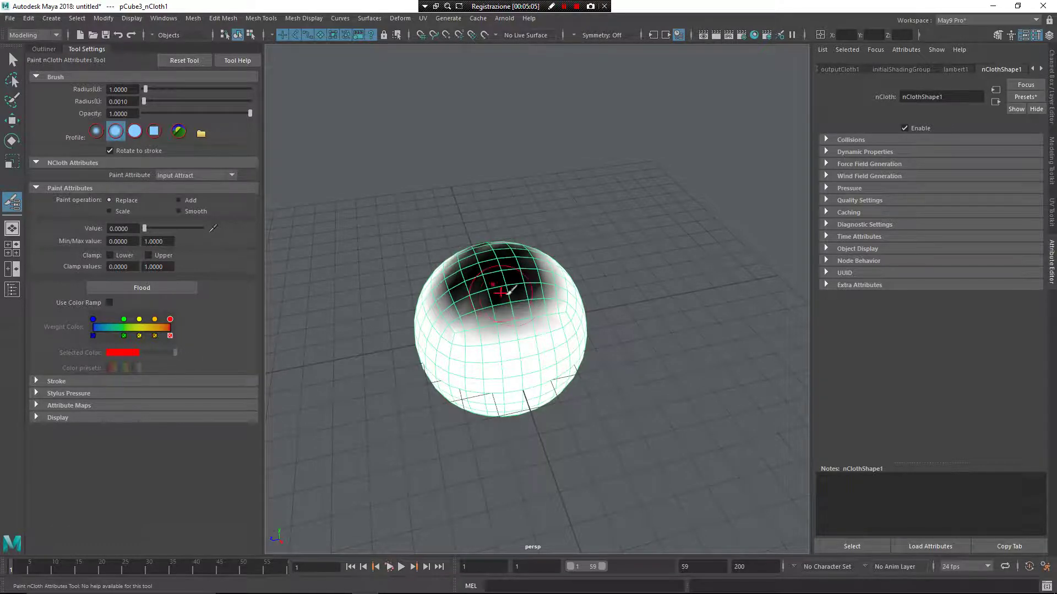
{"action": "scroll", "coordinate": [520, 296], "scroll_direction": "up", "scroll_amount": 3}
{"action": "mouse_move", "coordinate": [537, 295]}
{"action": "left_mouse_down", "text": "alt"}
{"action": "mouse_move", "coordinate": [567, 234]}
{"action": "mouse_move", "coordinate": [613, 243]}
{"action": "mouse_move", "coordinate": [590, 230]}
{"action": "mouse_move", "coordinate": [616, 245]}
{"action": "mouse_move", "coordinate": [608, 237]}
{"action": "mouse_move", "coordinate": [564, 264]}
{"action": "mouse_move", "coordinate": [538, 264]}
{"action": "mouse_move", "coordinate": [622, 223]}
{"action": "left_mouse_up", "text": "alt"}
{"action": "scroll", "coordinate": [552, 276], "scroll_direction": "down", "scroll_amount": 2}
{"action": "mouse_move", "coordinate": [678, 361]}
{"action": "left_mouse_down", "text": "alt"}
{"action": "mouse_move", "coordinate": [597, 264]}
{"action": "mouse_move", "coordinate": [622, 409]}
{"action": "left_mouse_up", "text": "alt"}
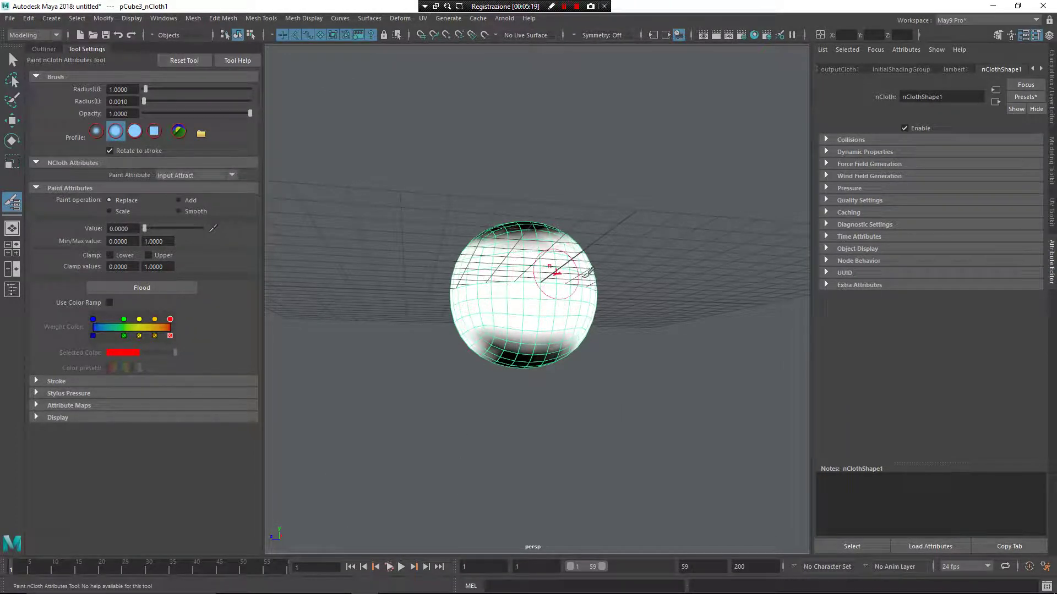
Smooth the painted Input Attract weights by flooding the whole sphere with the Smooth operation, and leave the paint tool.
{"action": "left_click", "coordinate": [198, 211]}
{"action": "left_click", "coordinate": [177, 288]}
{"action": "left_click_drag", "start_coordinate": [488, 309], "coordinate": [521, 382], "text": "alt"}
{"action": "right_click_drag", "start_coordinate": [521, 382], "coordinate": [578, 369], "text": "alt"}
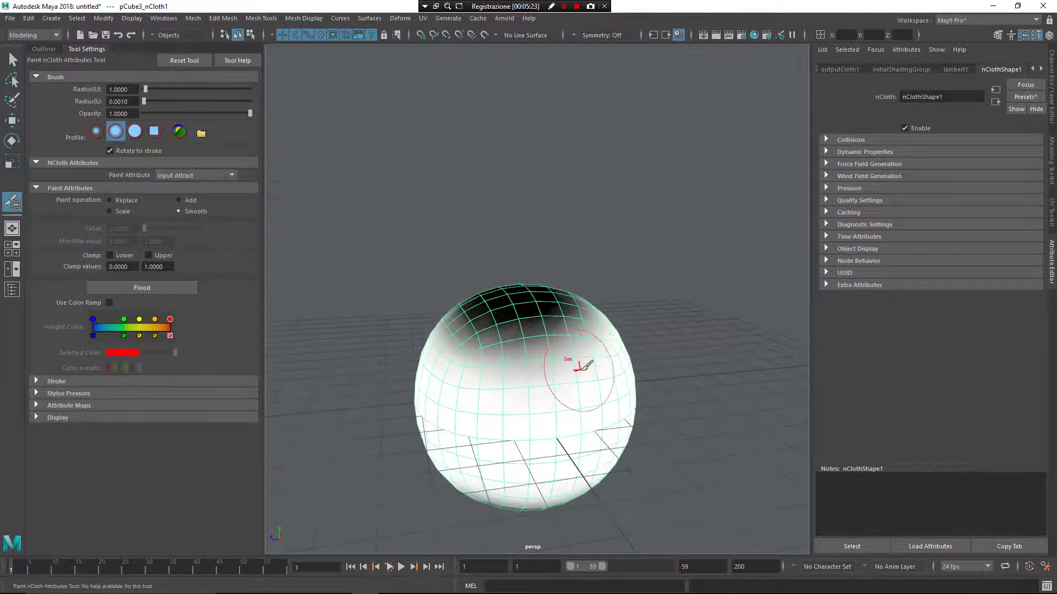
{"action": "key", "text": "q"}
Play the nCloth simulation, stop it at frame 35, and examine how the painted caps of the sphere deform.
{"action": "scroll", "coordinate": [529, 262], "scroll_direction": "down", "scroll_amount": 6}
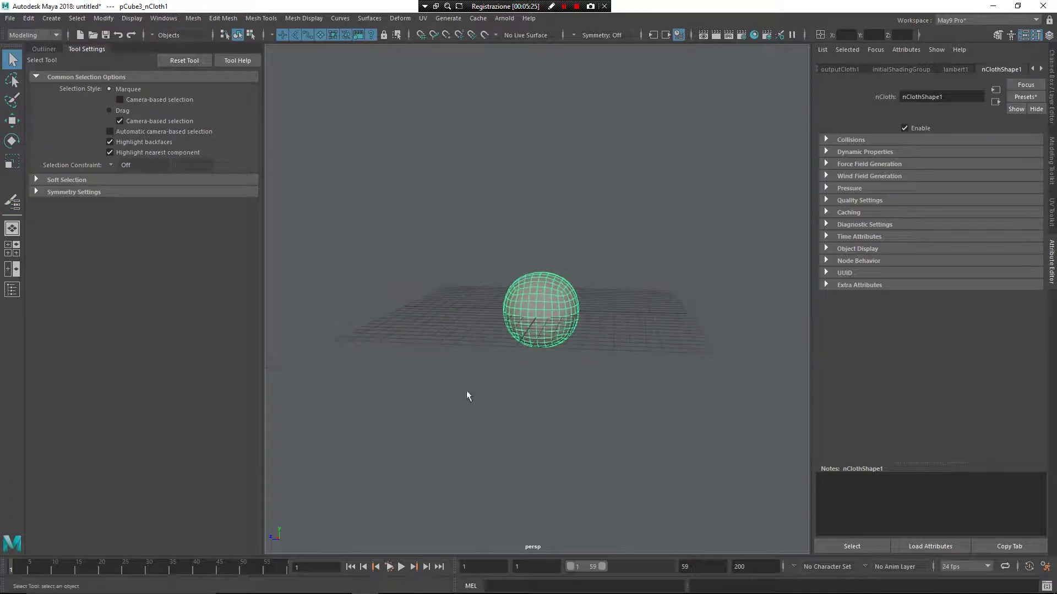
{"action": "left_click", "coordinate": [401, 567]}
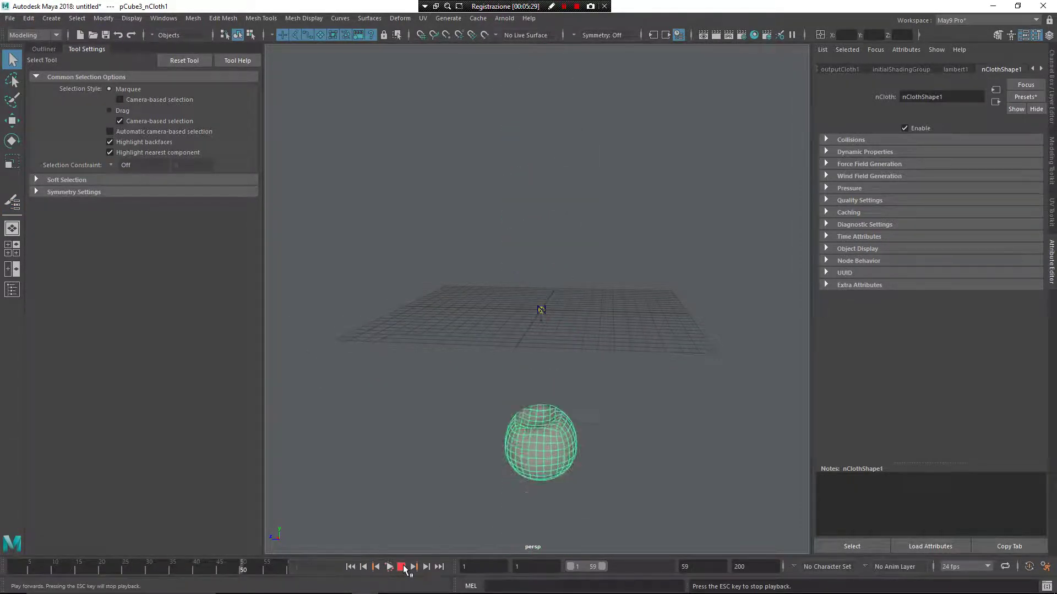
{"action": "left_click", "coordinate": [406, 571]}
{"action": "middle_click_drag", "start_coordinate": [485, 415], "coordinate": [485, 379], "text": "alt"}
{"action": "left_click_drag", "start_coordinate": [492, 408], "coordinate": [521, 358], "text": "alt"}
{"action": "middle_click_drag", "start_coordinate": [530, 445], "coordinate": [497, 304], "text": "alt"}
{"action": "scroll", "coordinate": [500, 319], "scroll_direction": "up", "scroll_amount": 2}
{"action": "middle_click_drag", "start_coordinate": [528, 444], "coordinate": [523, 310], "text": "alt"}
{"action": "scroll", "coordinate": [541, 420], "scroll_direction": "up", "scroll_amount": 3}
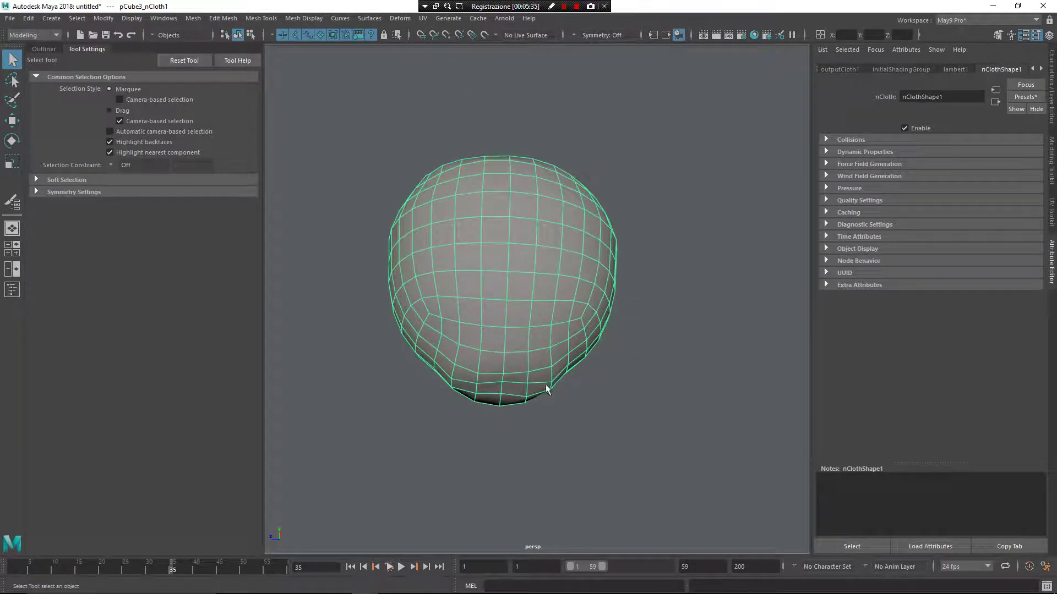
{"action": "scroll", "coordinate": [617, 388], "scroll_direction": "down", "scroll_amount": 3}
{"action": "left_click_drag", "start_coordinate": [618, 388], "coordinate": [668, 410], "text": "alt"}
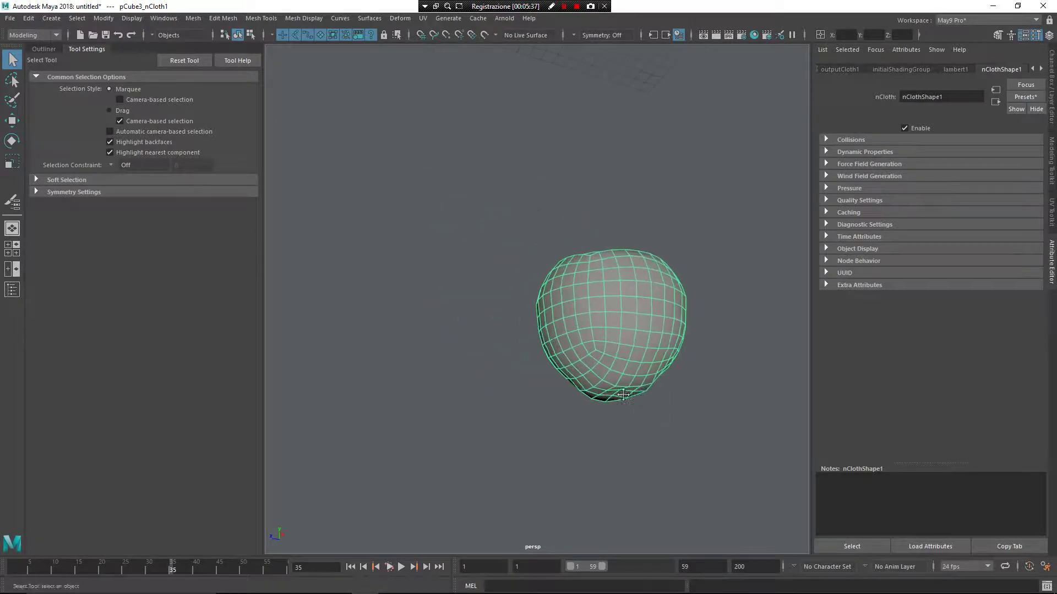
{"action": "middle_click_drag", "start_coordinate": [672, 422], "coordinate": [624, 440], "text": "alt"}
{"action": "scroll", "coordinate": [624, 439], "scroll_direction": "up", "scroll_amount": 3}
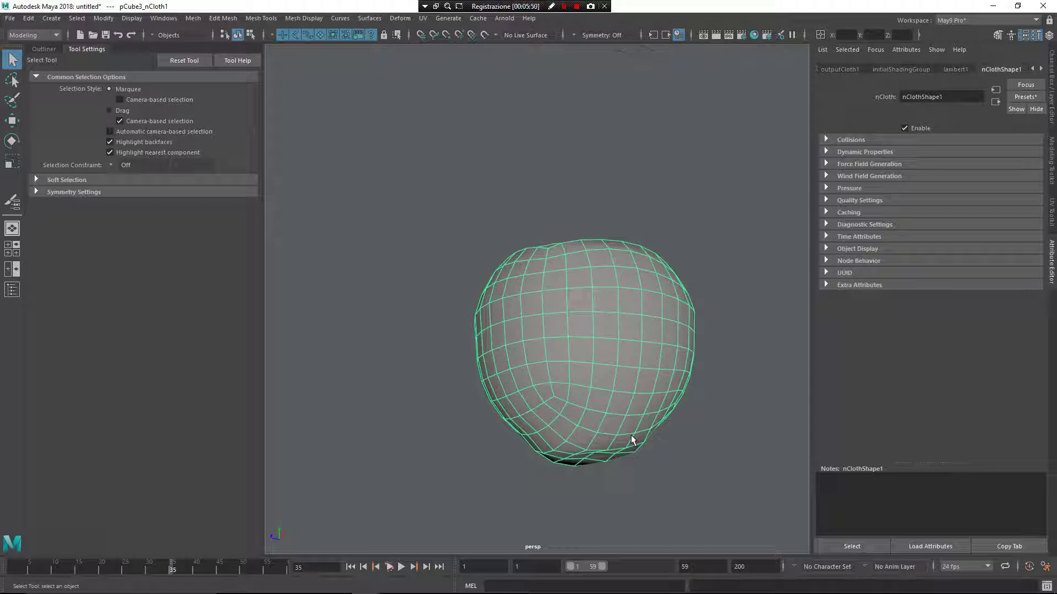
Start a new scene without saving the current one, and arrange the workspace with the Outliner and Channel Box visible.
{"action": "key", "text": "ctrl+n"}
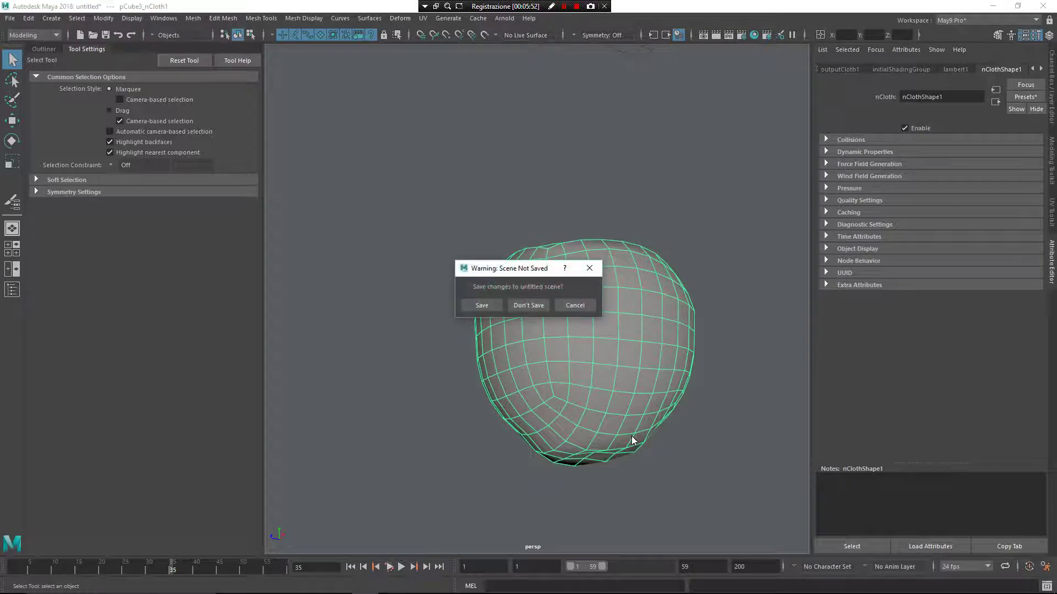
{"action": "left_click", "coordinate": [531, 307]}
{"action": "key", "text": "space"}
{"action": "key", "text": "space"}
{"action": "double_click", "coordinate": [12, 59]}
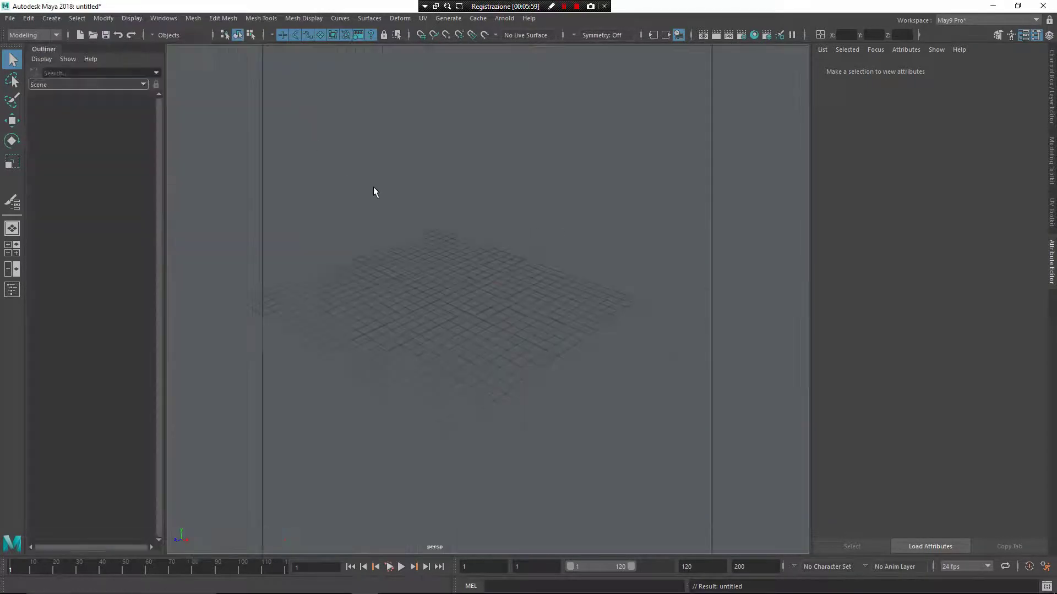
{"action": "left_click_drag", "start_coordinate": [553, 260], "coordinate": [617, 271], "text": "alt"}
{"action": "left_click", "coordinate": [1051, 99]}
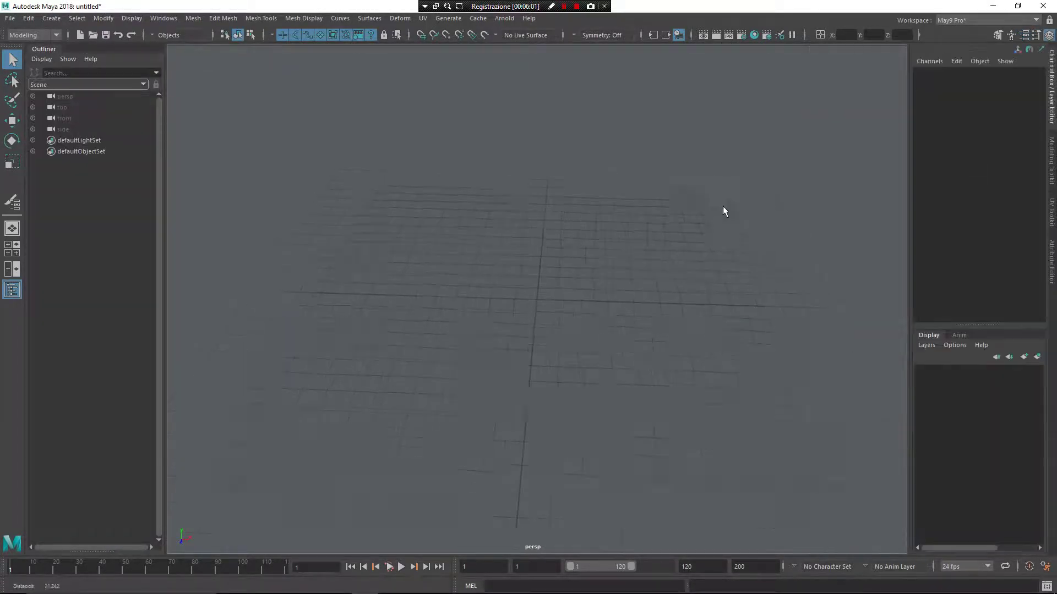
Create a long polygon cube about 16.7 wide, 1.9 high and 2 deep, with 4 width subdivisions.
{"action": "left_click_drag", "start_coordinate": [719, 232], "coordinate": [686, 257], "text": "alt"}
{"action": "right_click", "coordinate": [566, 286]}
{"action": "mouse_move", "coordinate": [566, 285]}
{"action": "right_mouse_down"}
{"action": "mouse_move", "coordinate": [582, 142]}
{"action": "mouse_move", "coordinate": [528, 144]}
{"action": "right_mouse_up"}
{"action": "left_click_drag", "start_coordinate": [395, 263], "coordinate": [720, 298]}
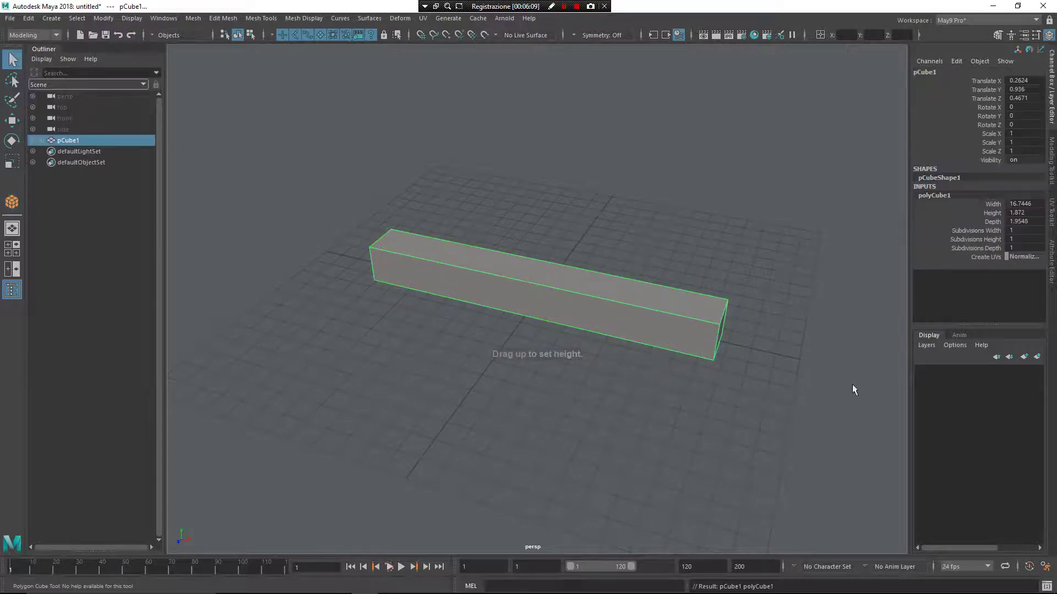
{"action": "left_click", "coordinate": [962, 239]}
{"action": "left_click", "coordinate": [964, 230]}
{"action": "middle_click_drag", "start_coordinate": [762, 214], "coordinate": [930, 224]}
Smooth the elongated cube with 2 divisions to give it a rounded capsule shape.
{"action": "left_click_drag", "start_coordinate": [757, 300], "coordinate": [725, 273], "text": "alt"}
{"action": "right_click", "coordinate": [725, 260], "text": "shift"}
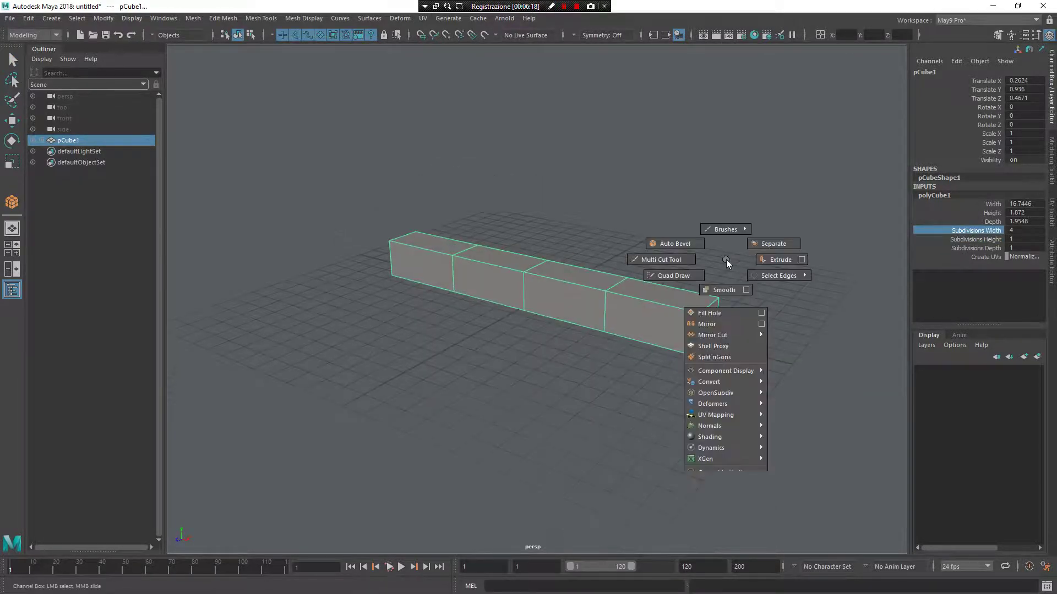
{"action": "left_click", "coordinate": [722, 290]}
{"action": "left_click_drag", "start_coordinate": [739, 312], "coordinate": [753, 312]}
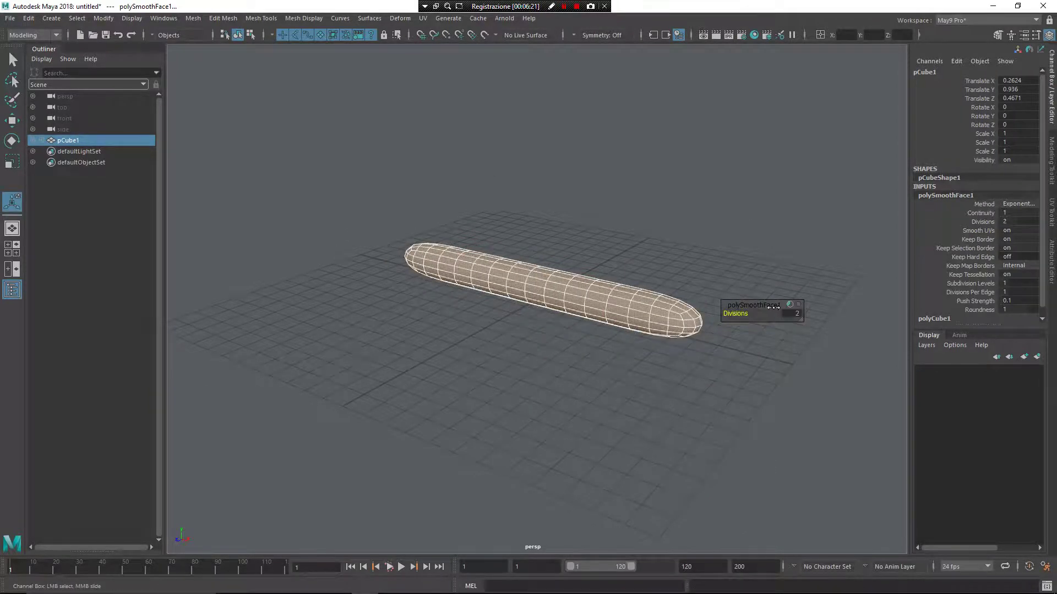
{"action": "mouse_move", "coordinate": [670, 264]}
{"action": "left_mouse_down", "text": "alt"}
{"action": "mouse_move", "coordinate": [742, 223]}
{"action": "mouse_move", "coordinate": [663, 279]}
{"action": "left_mouse_up", "text": "alt"}
{"action": "scroll", "coordinate": [665, 270], "scroll_direction": "up", "scroll_amount": 2}
{"action": "left_click", "coordinate": [667, 267]}
{"action": "left_click", "coordinate": [676, 337]}
Freeze the capsule's transformations with its history deleted, and centre it on the world origin.
{"action": "left_click_drag", "start_coordinate": [676, 338], "coordinate": [629, 403], "text": "alt"}
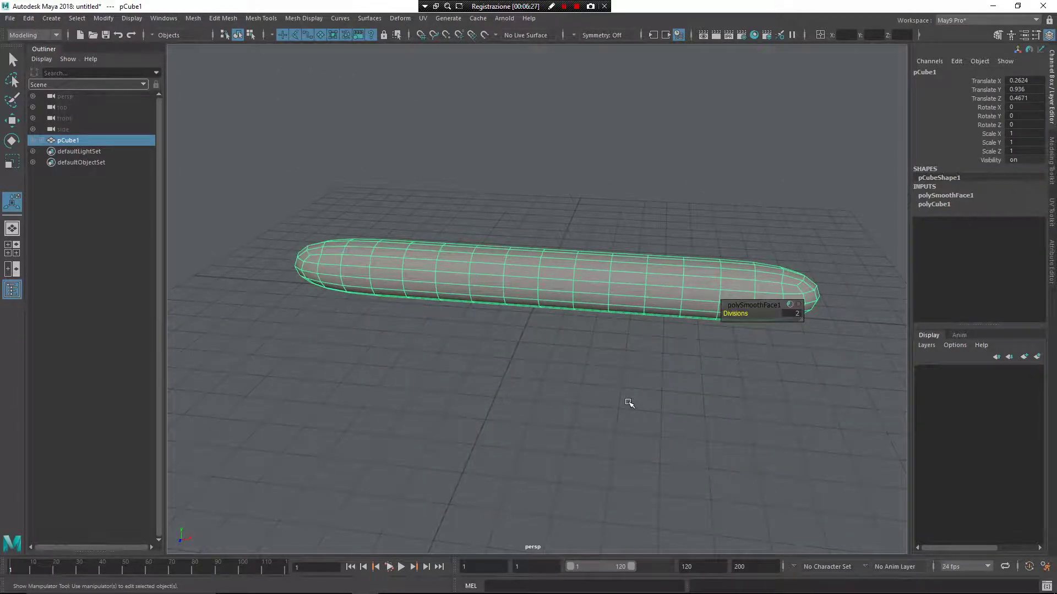
{"action": "key", "text": "ctrl+f"}
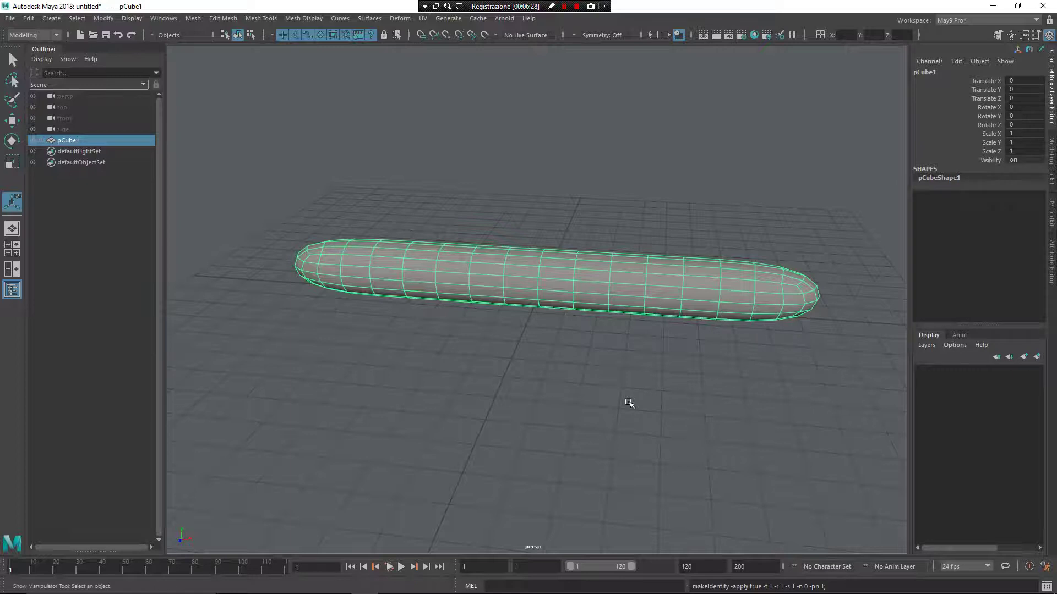
{"action": "key", "text": "0"}
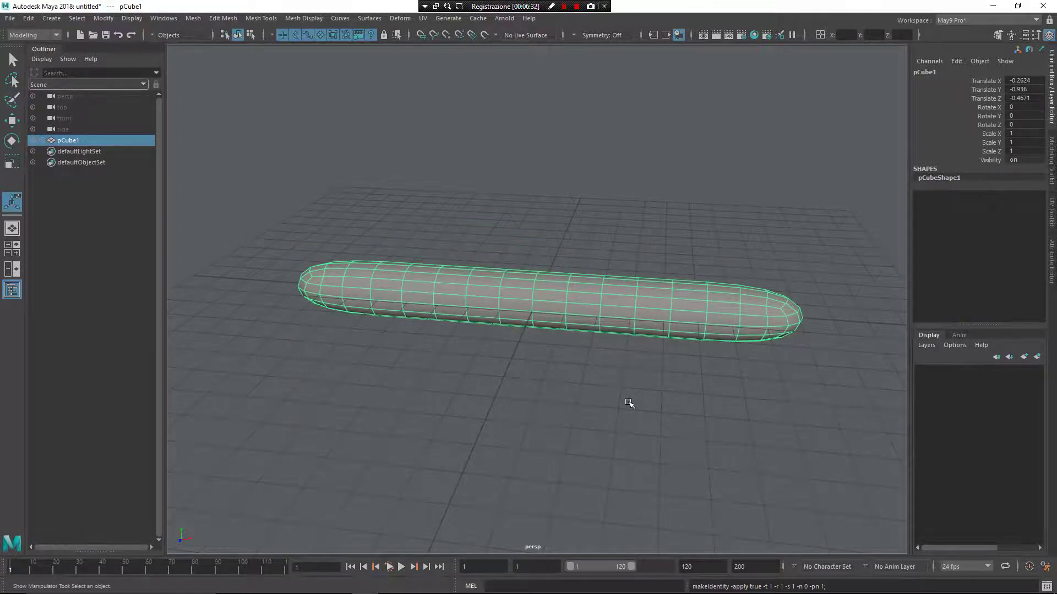
Draw a chain of three joints through the capsule, placed at one end, the centre and the other end.
{"action": "left_click_drag", "start_coordinate": [629, 403], "coordinate": [594, 382], "text": "alt"}
{"action": "right_click_drag", "start_coordinate": [526, 211], "coordinate": [325, 264]}
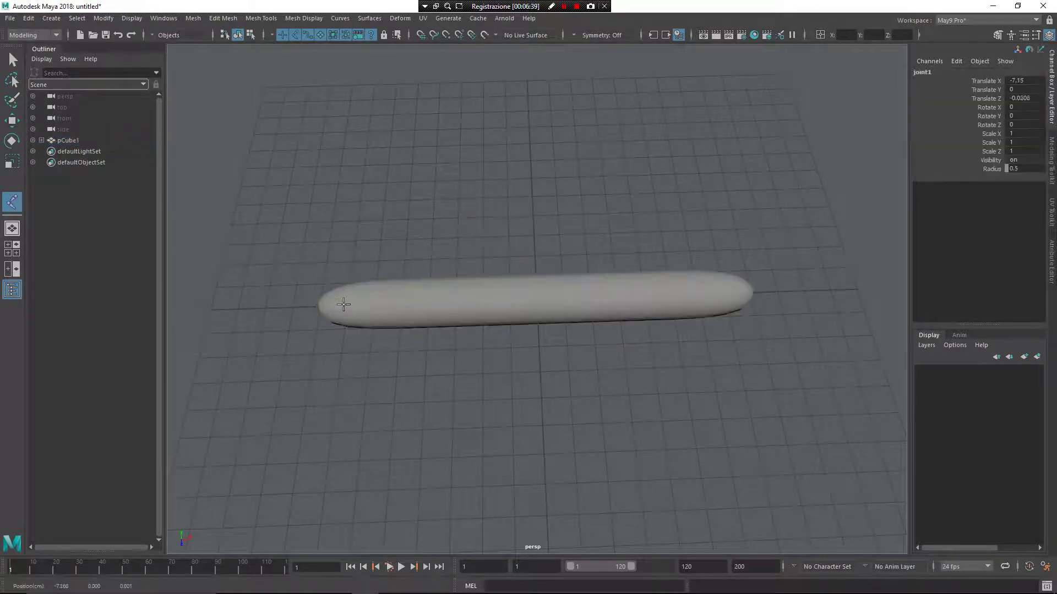
{"action": "left_click_drag", "start_coordinate": [581, 293], "coordinate": [540, 292]}
{"action": "mouse_move", "coordinate": [740, 293]}
{"action": "left_mouse_down"}
{"action": "mouse_move", "coordinate": [748, 289]}
{"action": "mouse_move", "coordinate": [738, 290]}
{"action": "left_mouse_up"}
{"action": "key", "text": "Return"}
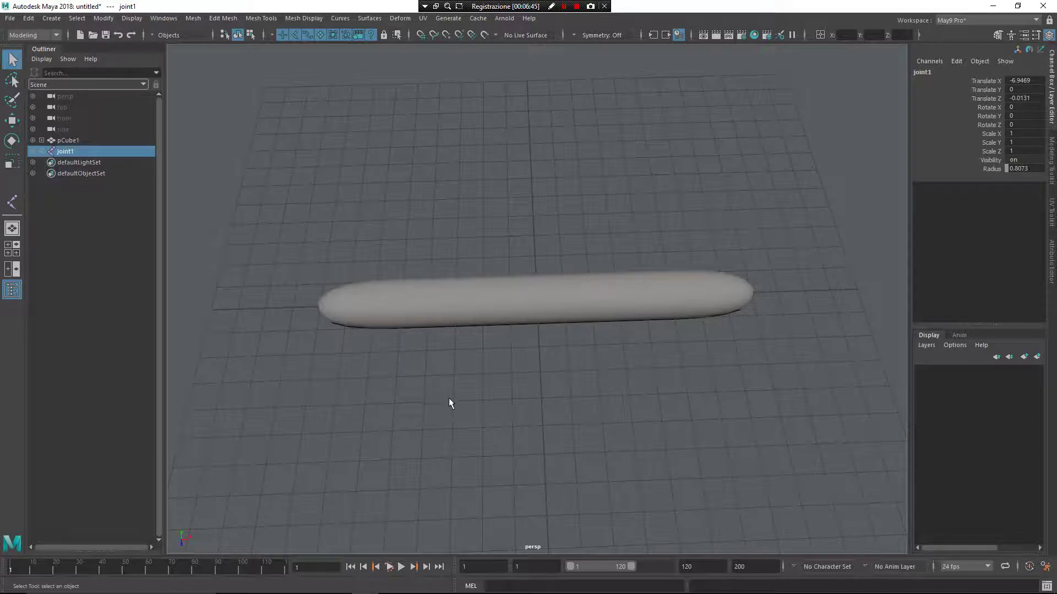
Switch to wireframe display and bind the capsule mesh to the joint chain as a skin.
{"action": "key", "text": "4"}
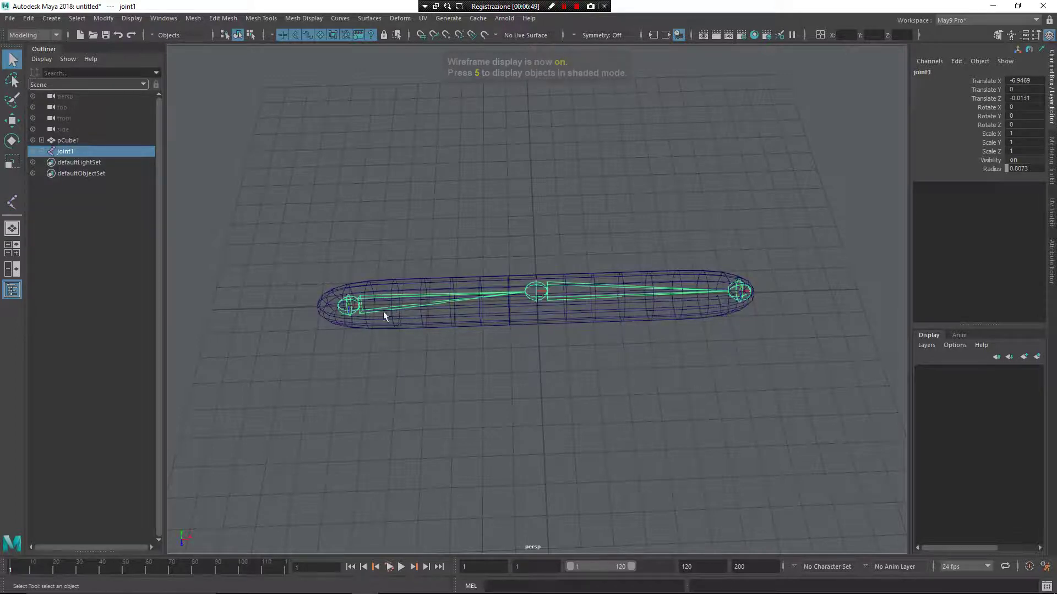
{"action": "left_click", "coordinate": [507, 319], "text": "shift"}
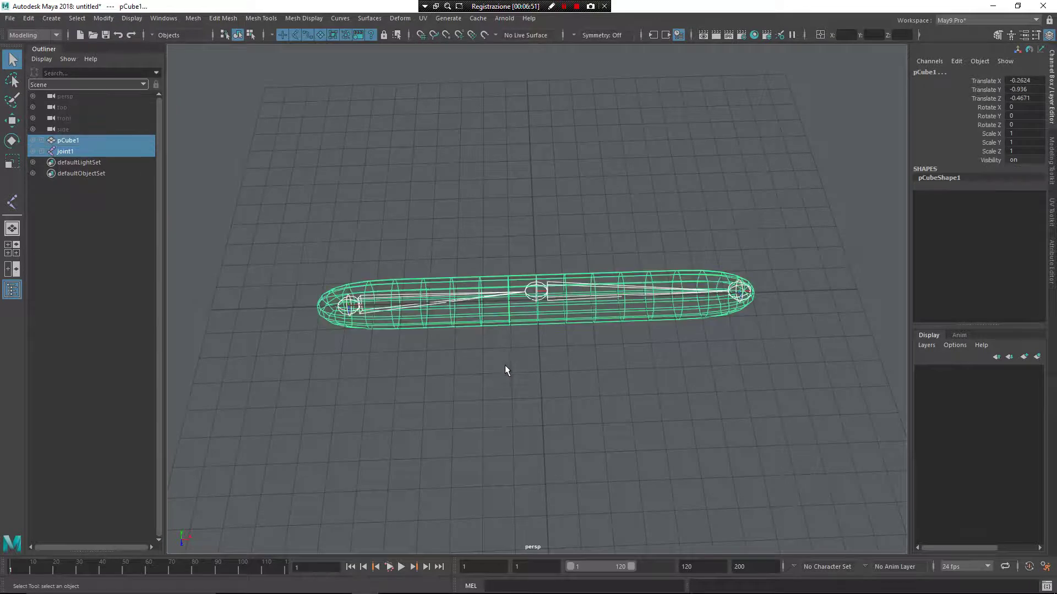
{"action": "key", "text": "g"}
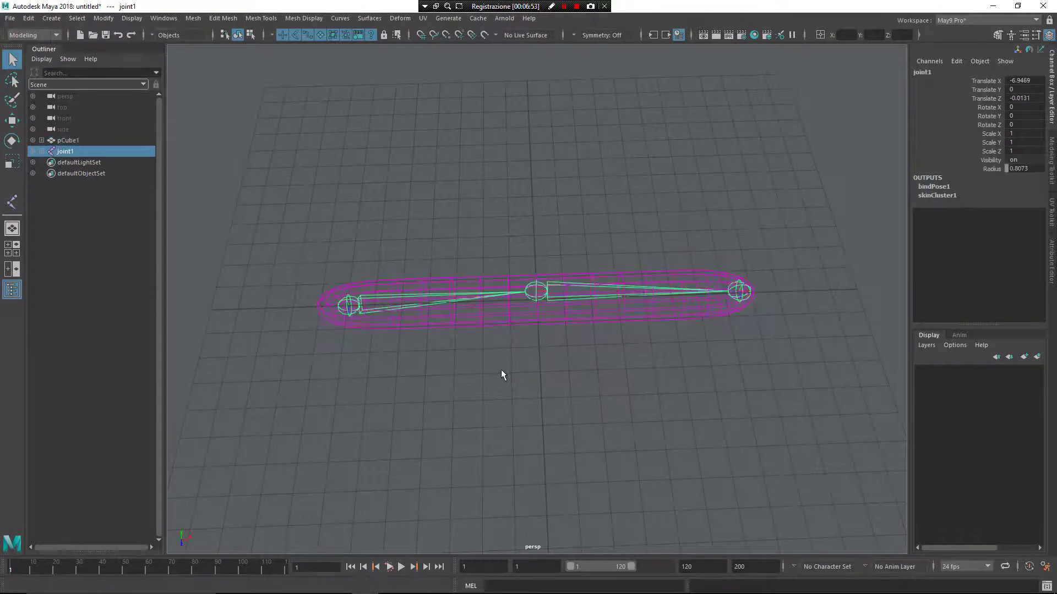
Test-bend the middle joint about its Y axis by about -143 degrees, and undo the rotation.
{"action": "left_click_drag", "start_coordinate": [498, 380], "coordinate": [572, 435], "text": "alt"}
{"action": "left_click", "coordinate": [559, 281]}
{"action": "key", "text": "e"}
{"action": "left_click_drag", "start_coordinate": [574, 299], "coordinate": [482, 327]}
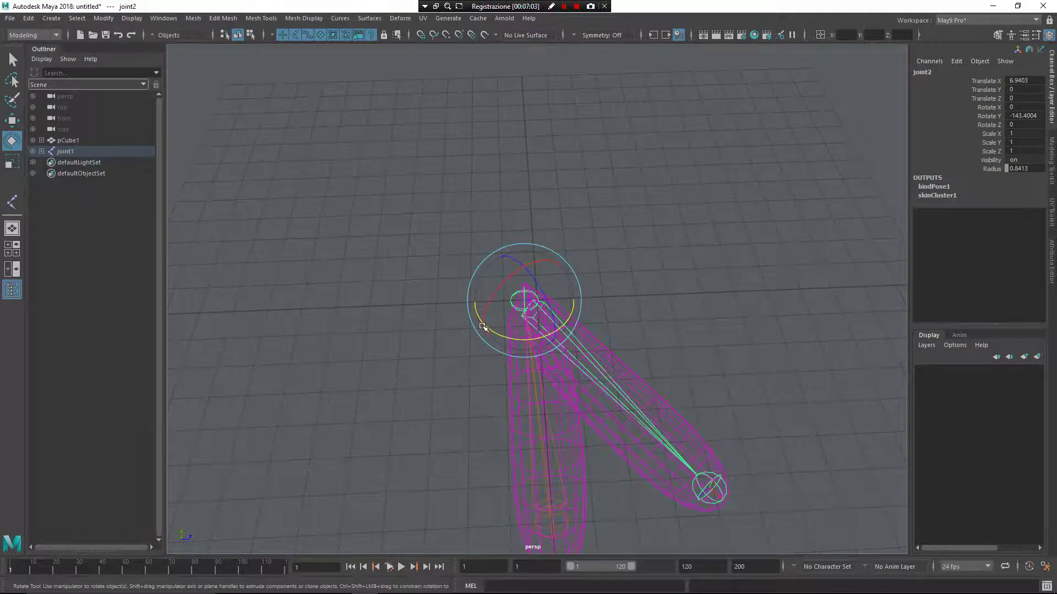
{"action": "left_click_drag", "start_coordinate": [482, 326], "coordinate": [562, 352], "text": "alt"}
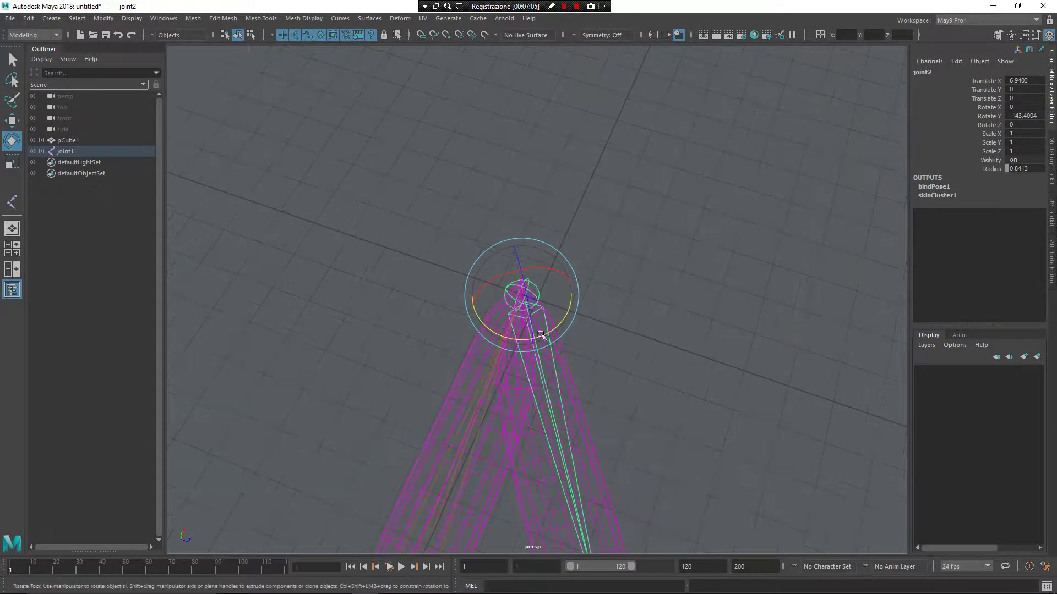
{"action": "key", "text": "ctrl+z"}
{"action": "left_click_drag", "start_coordinate": [603, 400], "coordinate": [551, 381], "text": "alt"}
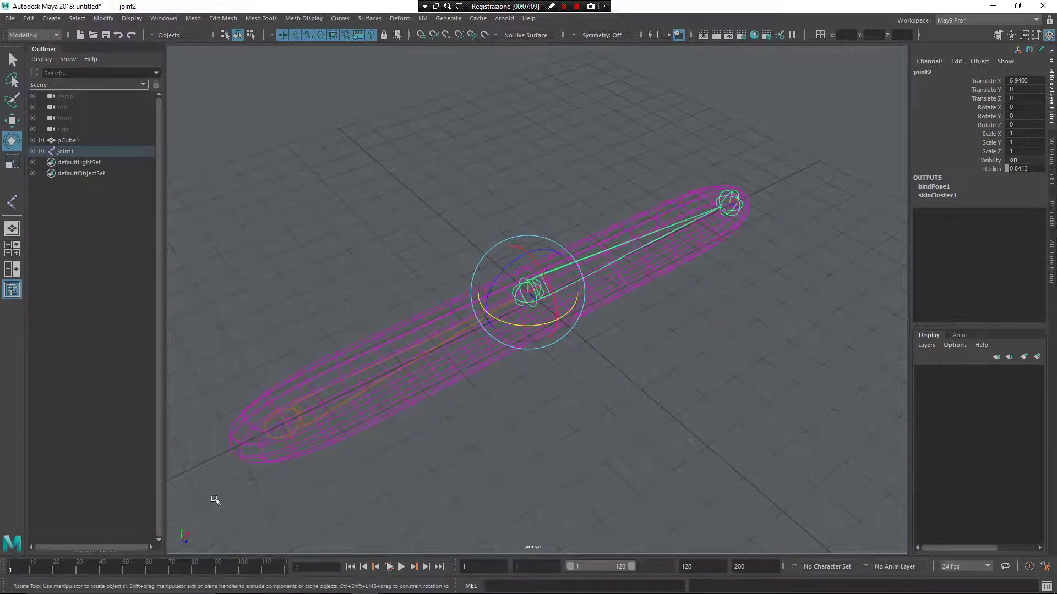
Keyframe the middle joint unrotated at frame 1 and folded to about -158 degrees in Y at frame 60.
{"action": "key", "text": "s"}
{"action": "left_click_drag", "start_coordinate": [67, 570], "coordinate": [149, 573]}
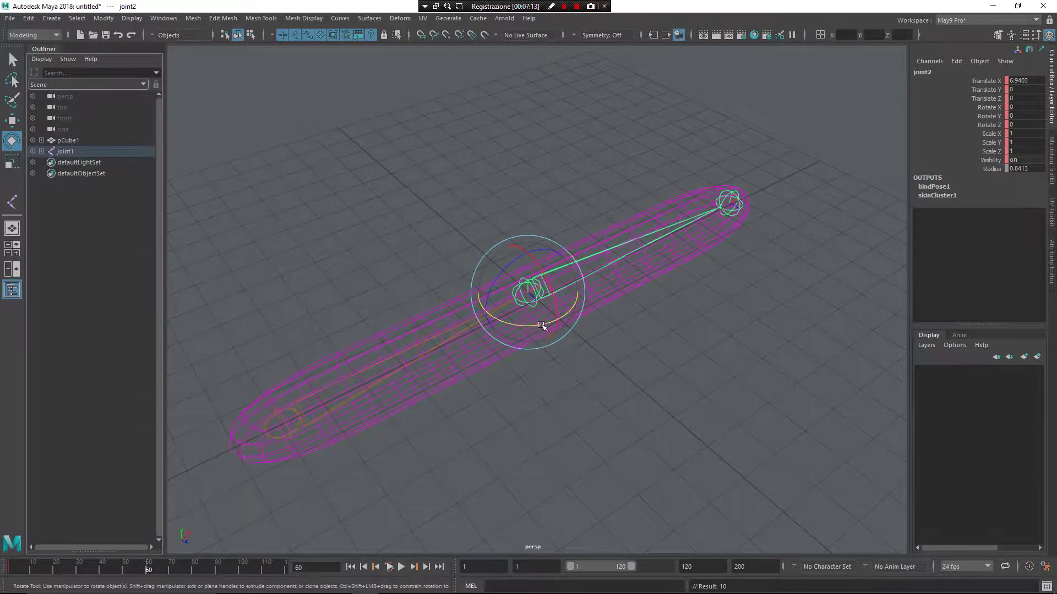
{"action": "left_click_drag", "start_coordinate": [541, 326], "coordinate": [380, 322]}
{"action": "left_click_drag", "start_coordinate": [521, 328], "coordinate": [493, 378]}
{"action": "key", "text": "s"}
{"action": "left_click_drag", "start_coordinate": [122, 569], "coordinate": [9, 550]}
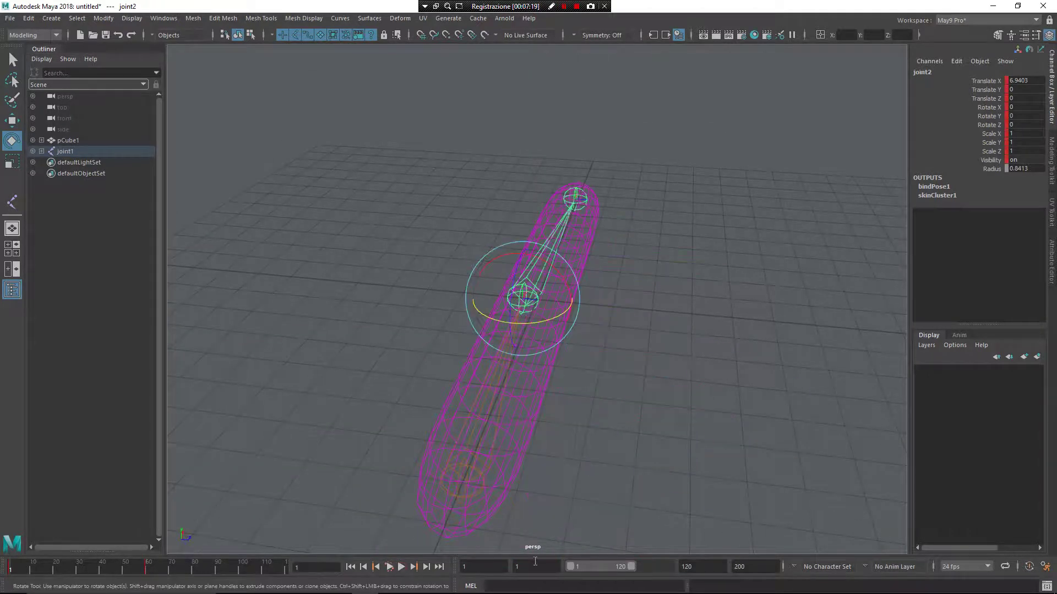
Play the joint animation in shaded display to check the skin deformation, and return to frame 1.
{"action": "mouse_move", "coordinate": [537, 421]}
{"action": "left_mouse_down", "text": "alt"}
{"action": "mouse_move", "coordinate": [474, 488]}
{"action": "mouse_move", "coordinate": [522, 437]}
{"action": "mouse_move", "coordinate": [536, 436]}
{"action": "left_mouse_up", "text": "alt"}
{"action": "key", "text": "5"}
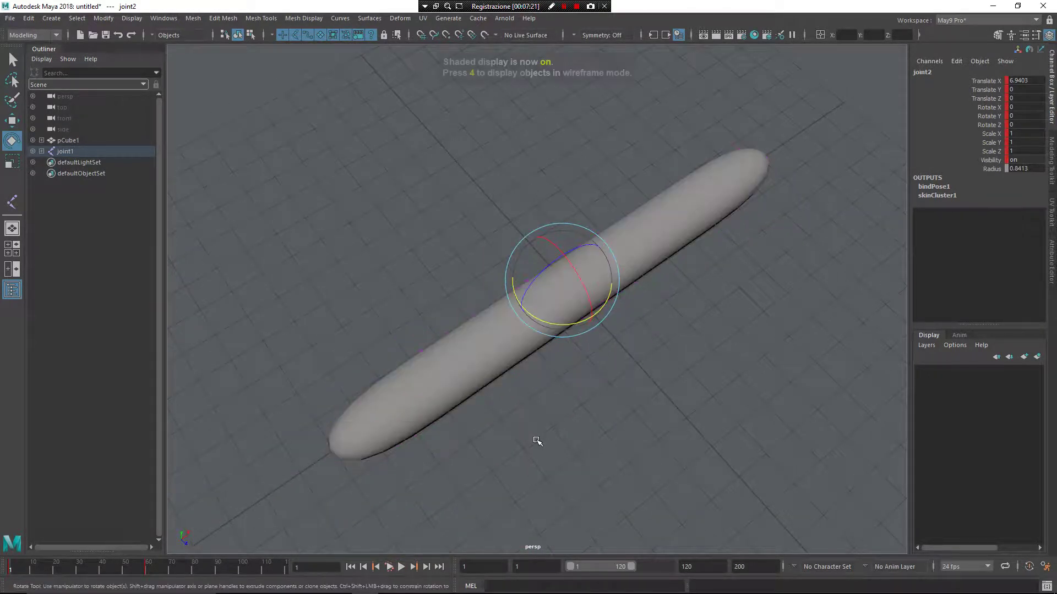
{"action": "left_click", "coordinate": [401, 567]}
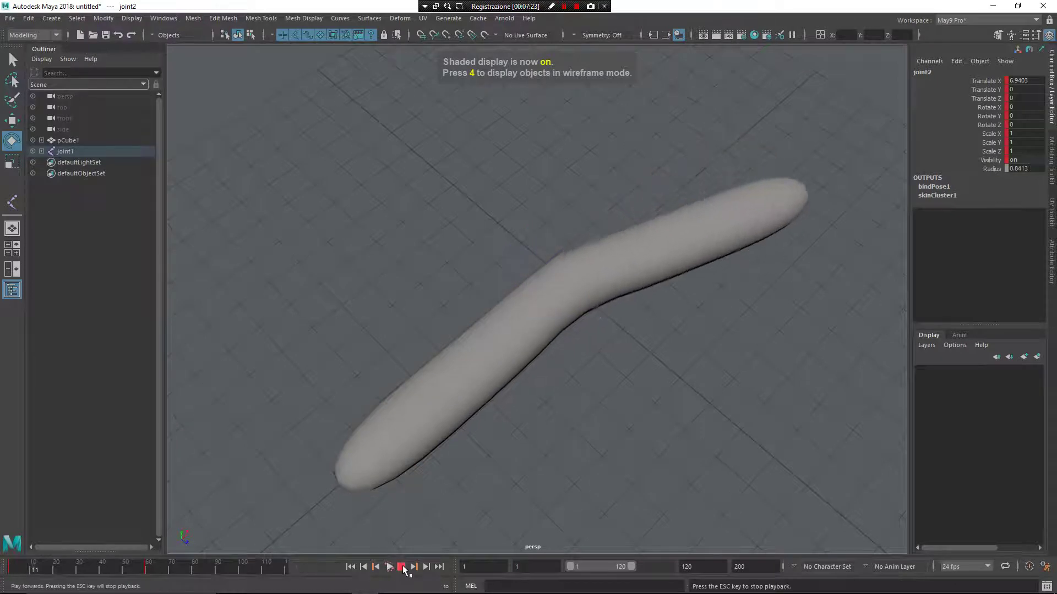
{"action": "left_click", "coordinate": [402, 568]}
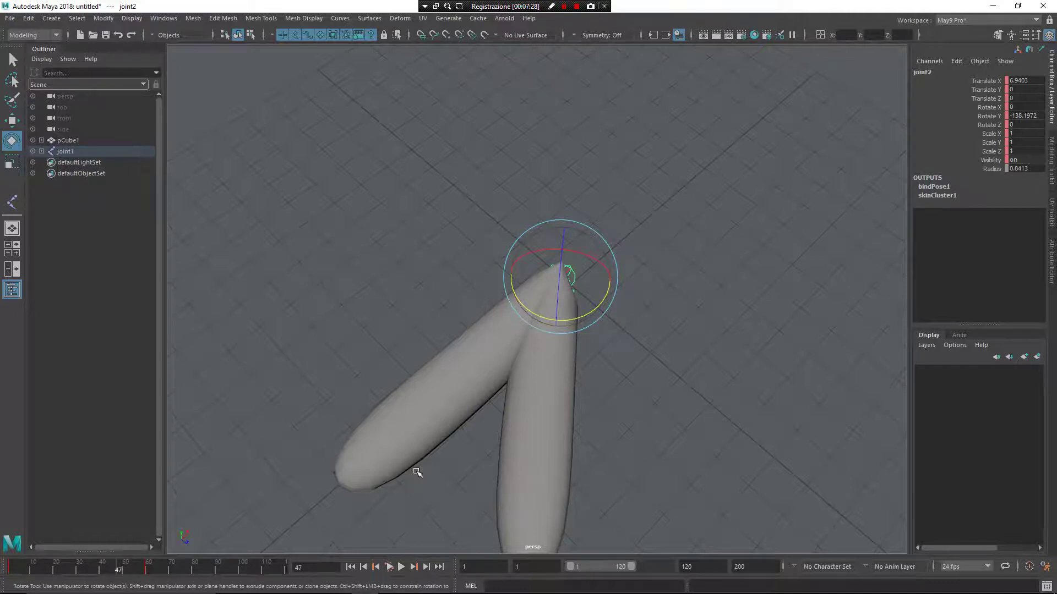
{"action": "left_click", "coordinate": [361, 565]}
Apply nCloth as Deformer to the skinned capsule mesh, and clear the selection.
{"action": "left_click", "coordinate": [498, 386]}
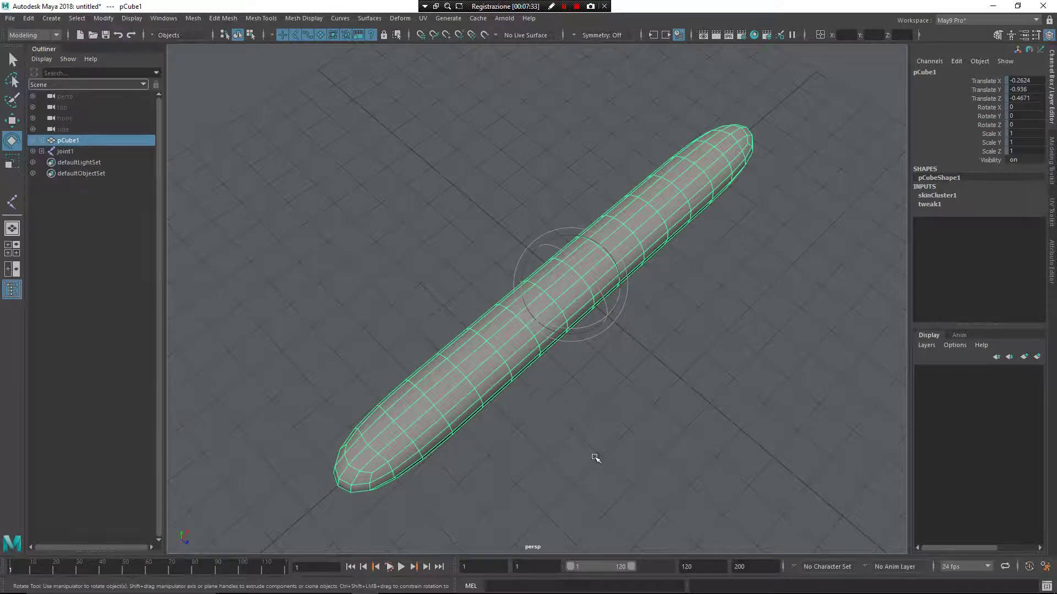
{"action": "right_click", "coordinate": [625, 369], "text": "shift"}
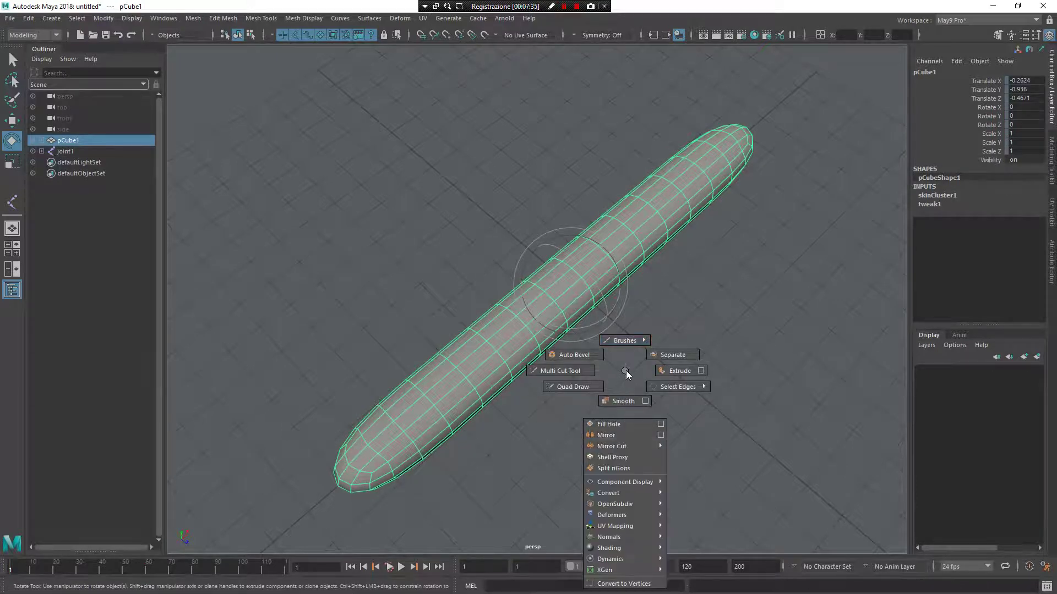
{"action": "mouse_move", "coordinate": [626, 514]}
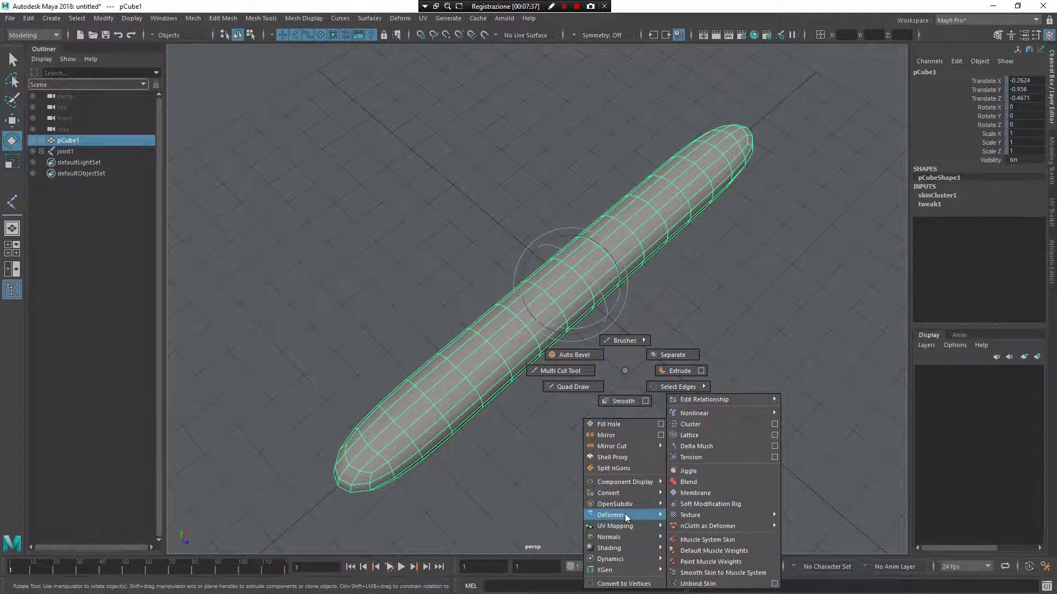
{"action": "mouse_move", "coordinate": [728, 527]}
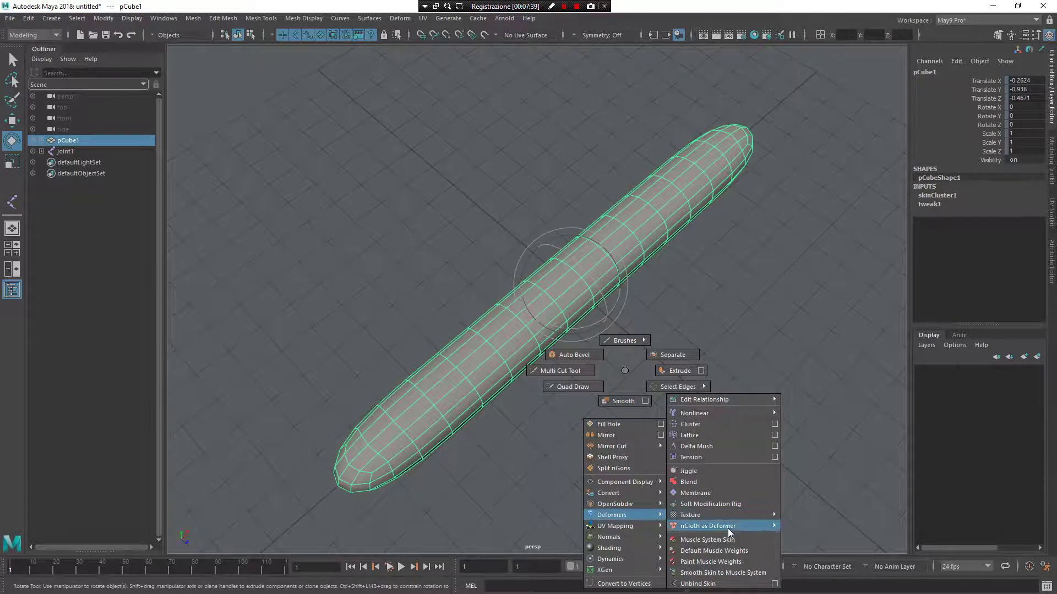
{"action": "left_click", "coordinate": [833, 526]}
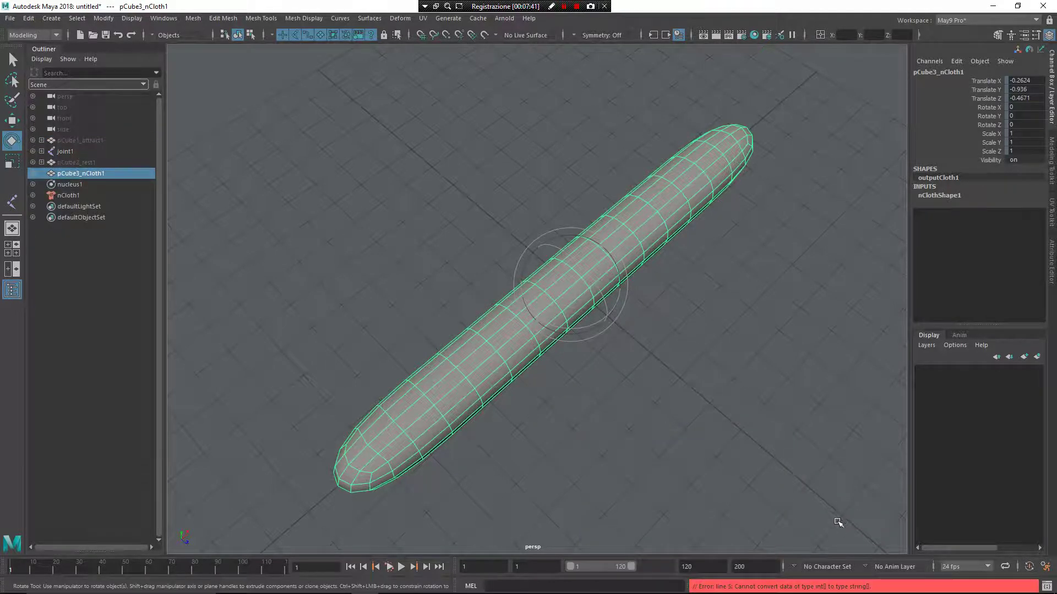
{"action": "left_click", "coordinate": [782, 501]}
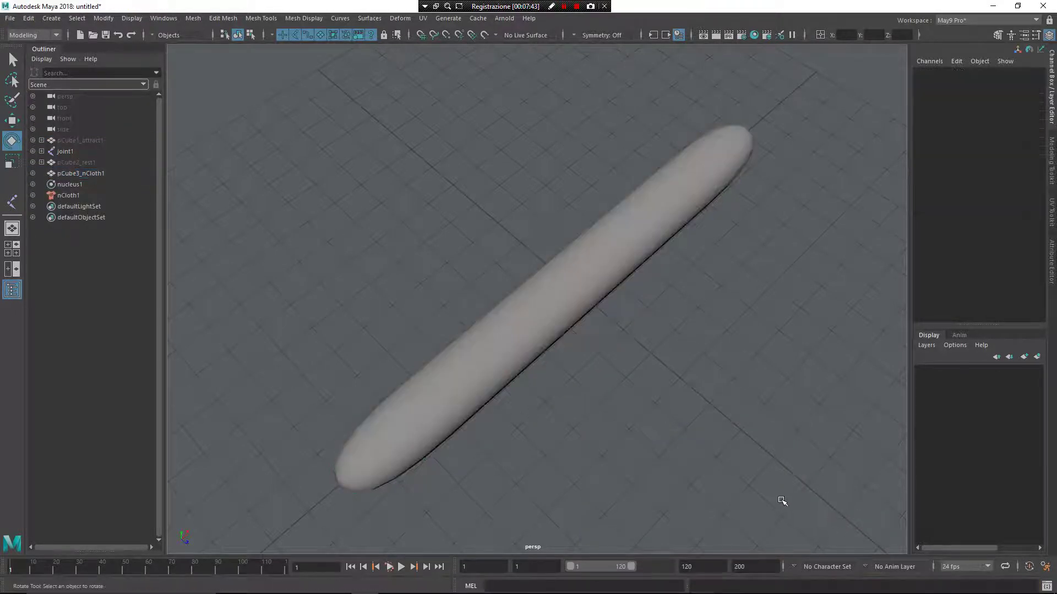
Play the cloth simulation to frame 63, examine the folded capsule's crease, and rewind to frame 1.
{"action": "left_click", "coordinate": [401, 568]}
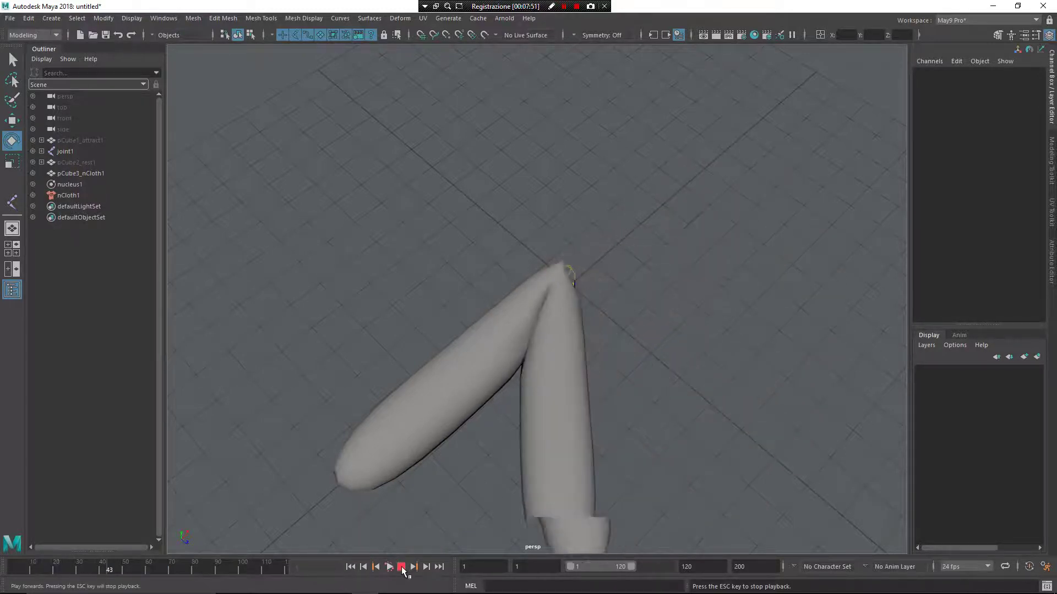
{"action": "left_click", "coordinate": [402, 567]}
{"action": "left_click_drag", "start_coordinate": [539, 460], "coordinate": [595, 339], "text": "alt"}
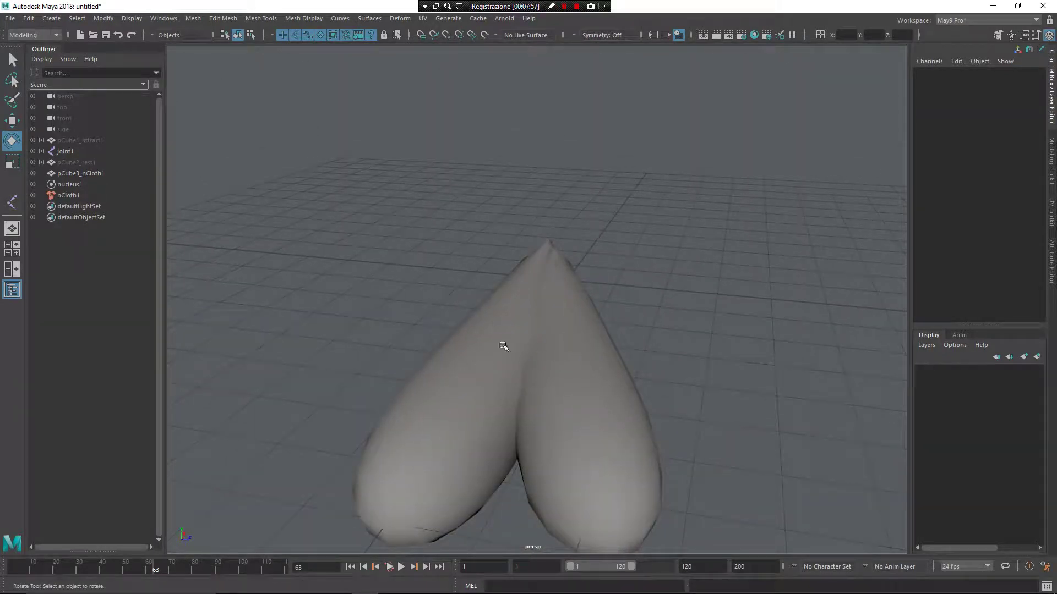
{"action": "left_click_drag", "start_coordinate": [512, 361], "coordinate": [537, 372], "text": "alt"}
{"action": "left_click", "coordinate": [350, 567]}
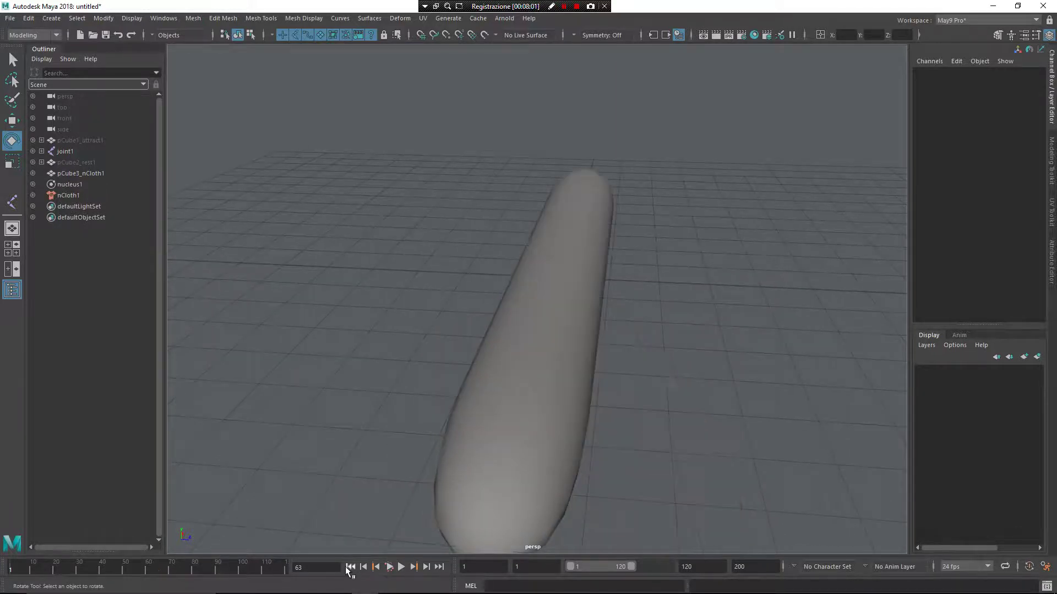
Inspect the joints inside the cloth capsule in wireframe, and restore shaded display with nothing selected.
{"action": "left_click_drag", "start_coordinate": [550, 419], "coordinate": [583, 335], "text": "alt"}
{"action": "key", "text": "4"}
{"action": "left_click", "coordinate": [600, 331]}
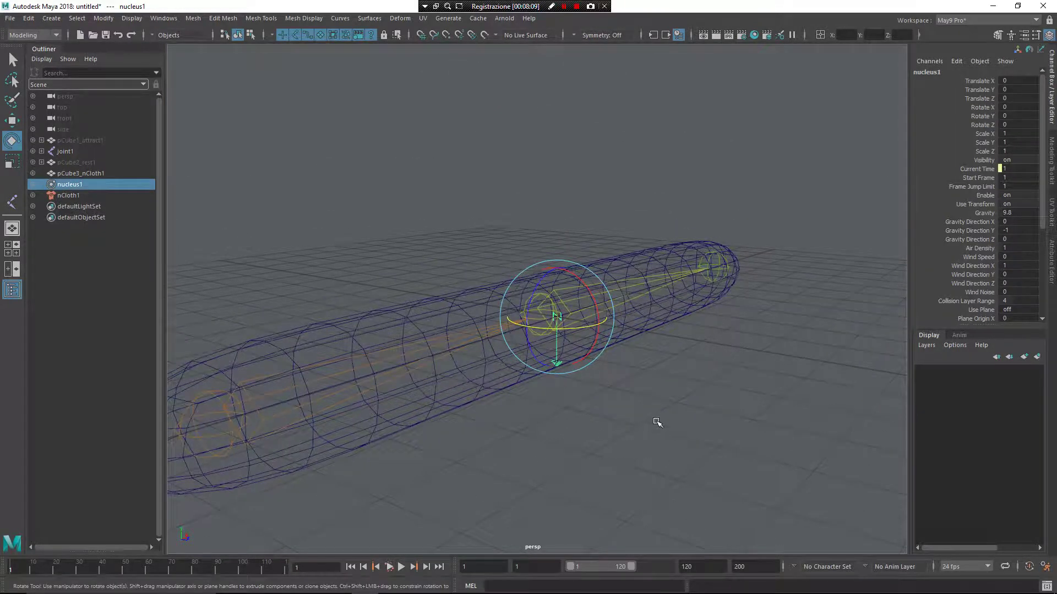
{"action": "mouse_move", "coordinate": [655, 420]}
{"action": "right_mouse_down"}
{"action": "mouse_move", "coordinate": [660, 494]}
{"action": "mouse_move", "coordinate": [751, 500]}
{"action": "mouse_move", "coordinate": [719, 504]}
{"action": "right_mouse_up"}
{"action": "left_click_drag", "start_coordinate": [595, 424], "coordinate": [559, 437], "text": "alt"}
{"action": "left_click", "coordinate": [558, 437]}
{"action": "key", "text": "5"}
Replay the shaded cloth simulation to frame 62, examine the contact between the folded halves, and scrub back to frame 1.
{"action": "left_click", "coordinate": [402, 567]}
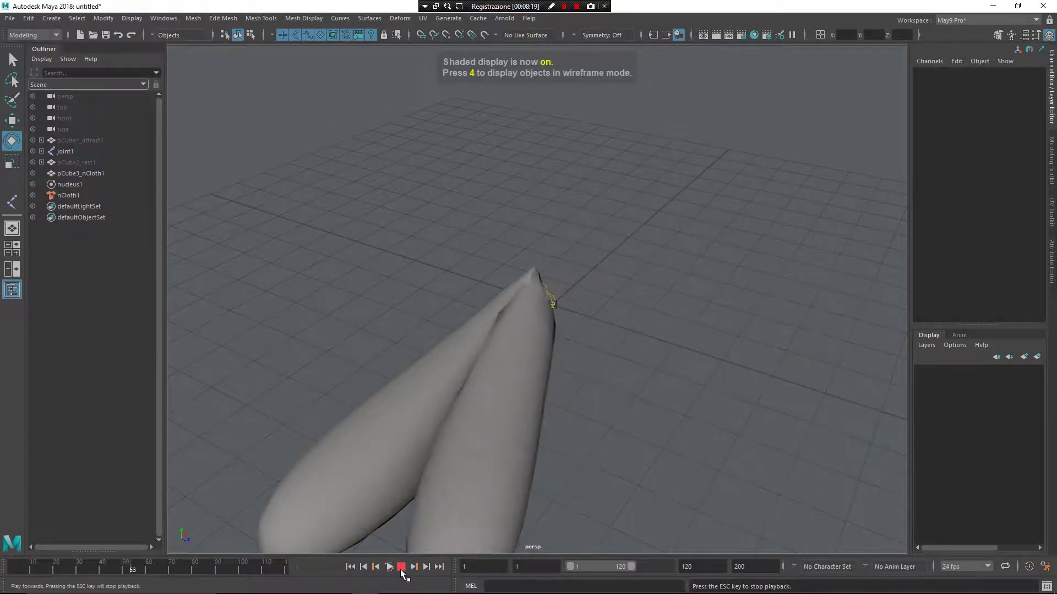
{"action": "left_click", "coordinate": [401, 568]}
{"action": "left_click_drag", "start_coordinate": [568, 413], "coordinate": [603, 343], "text": "alt"}
{"action": "left_click", "coordinate": [593, 397]}
{"action": "left_click", "coordinate": [608, 236]}
{"action": "left_click_drag", "start_coordinate": [608, 236], "coordinate": [600, 343], "text": "alt"}
{"action": "scroll", "coordinate": [600, 343], "scroll_direction": "down", "scroll_amount": 3}
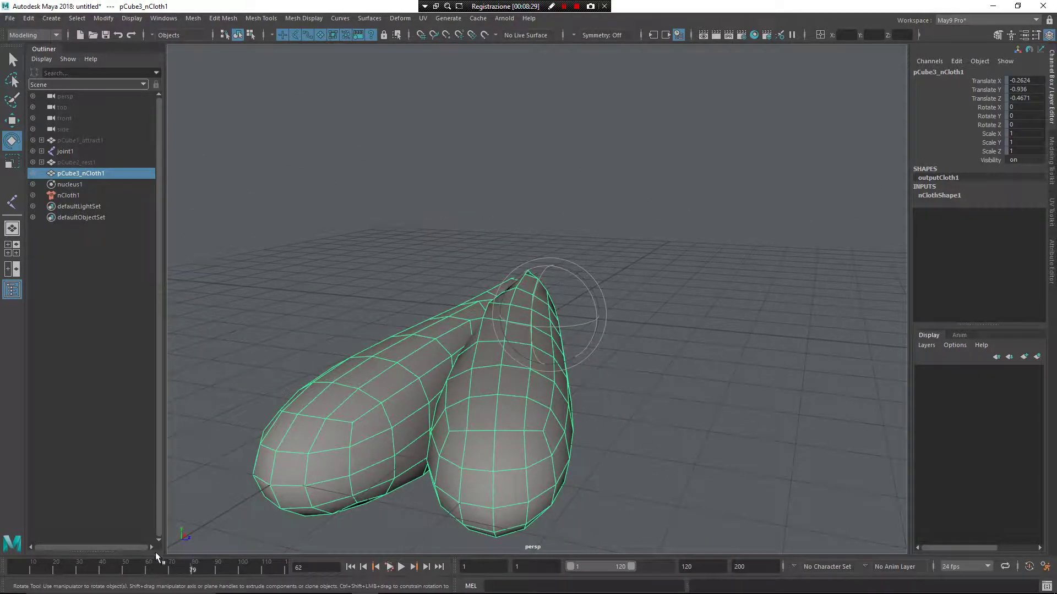
{"action": "left_click_drag", "start_coordinate": [141, 566], "coordinate": [10, 565]}
Try a free rotation of the middle joint in wireframe display, and undo it.
{"action": "mouse_move", "coordinate": [325, 465]}
{"action": "left_mouse_down", "text": "alt"}
{"action": "mouse_move", "coordinate": [345, 492]}
{"action": "mouse_move", "coordinate": [370, 473]}
{"action": "mouse_move", "coordinate": [418, 486]}
{"action": "left_mouse_up", "text": "alt"}
{"action": "key", "text": "4"}
{"action": "key", "text": "5"}
{"action": "key", "text": "4"}
{"action": "left_click", "coordinate": [647, 312]}
{"action": "left_click_drag", "start_coordinate": [651, 323], "coordinate": [361, 314], "text": "alt"}
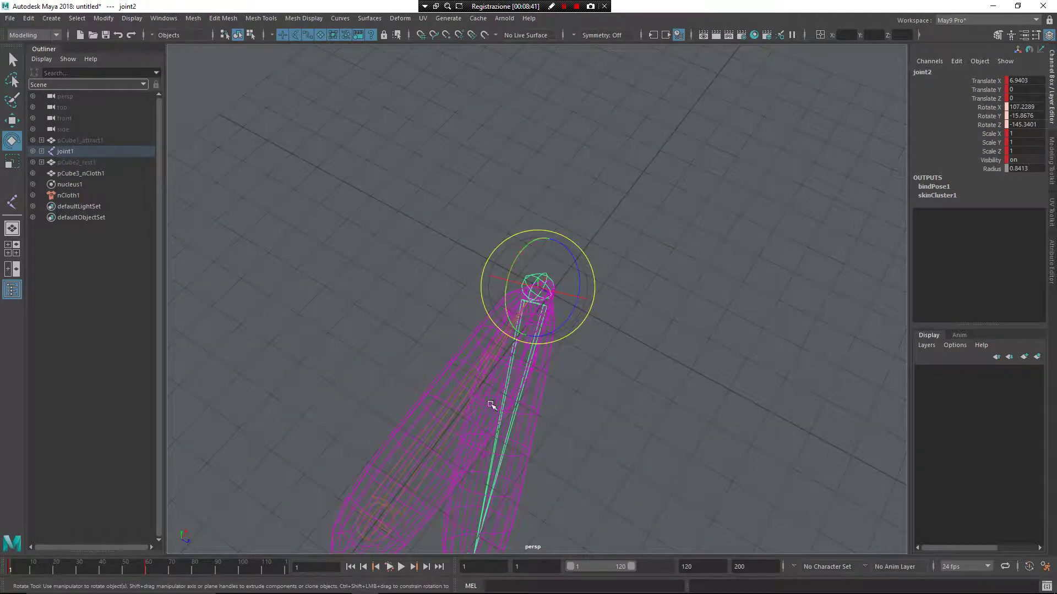
{"action": "right_click_drag", "start_coordinate": [550, 395], "coordinate": [521, 363], "text": "alt"}
{"action": "key", "text": "ctrl+z"}
Play the fold in wireframe to frame 59, examine the joints and mesh overlap from several angles, and rewind.
{"action": "left_click", "coordinate": [403, 568]}
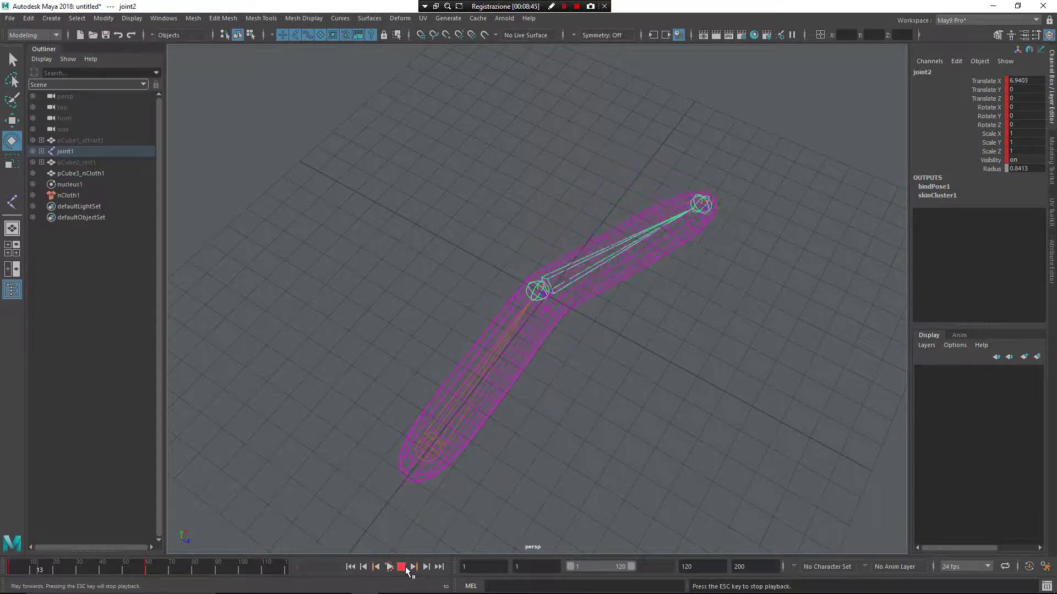
{"action": "left_click", "coordinate": [404, 568]}
{"action": "right_click_drag", "start_coordinate": [520, 368], "coordinate": [599, 456], "text": "alt"}
{"action": "left_click_drag", "start_coordinate": [599, 455], "coordinate": [640, 435], "text": "alt"}
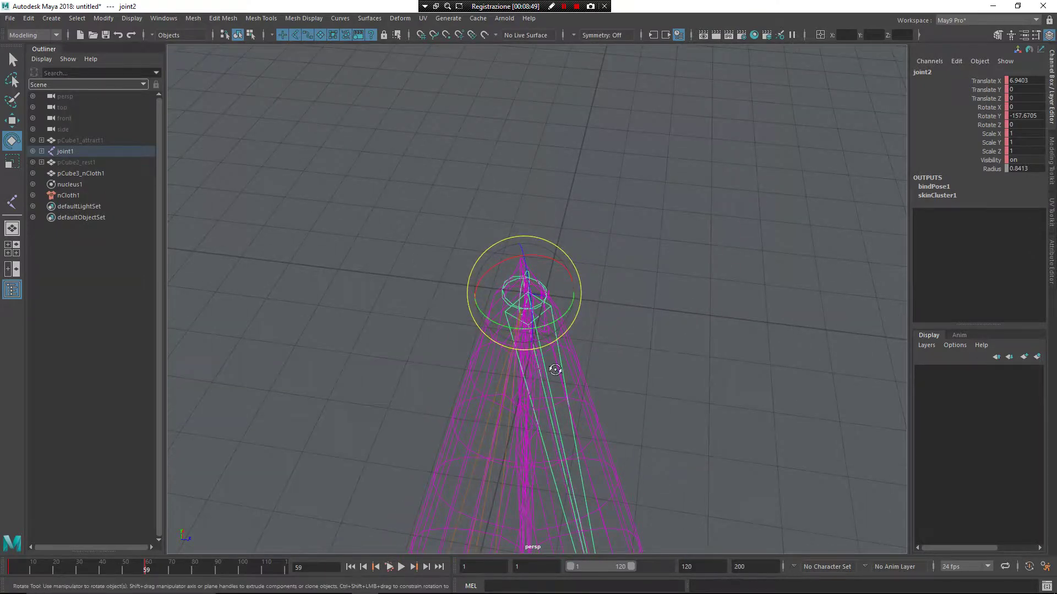
{"action": "left_click_drag", "start_coordinate": [557, 364], "coordinate": [474, 346], "text": "alt"}
{"action": "left_click_drag", "start_coordinate": [436, 405], "coordinate": [516, 365], "text": "alt"}
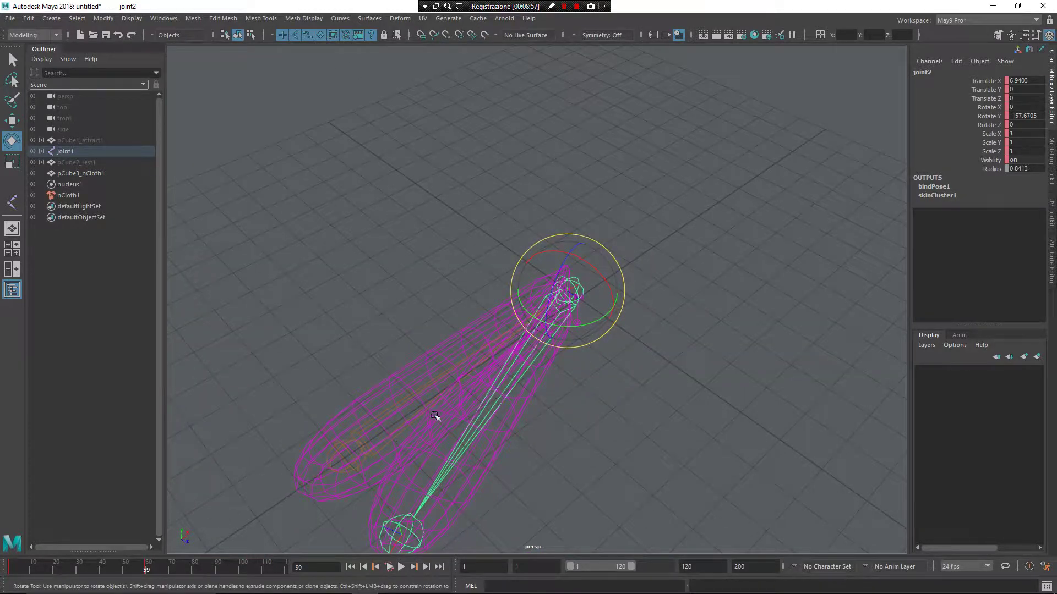
{"action": "left_click_drag", "start_coordinate": [435, 415], "coordinate": [385, 429], "text": "alt"}
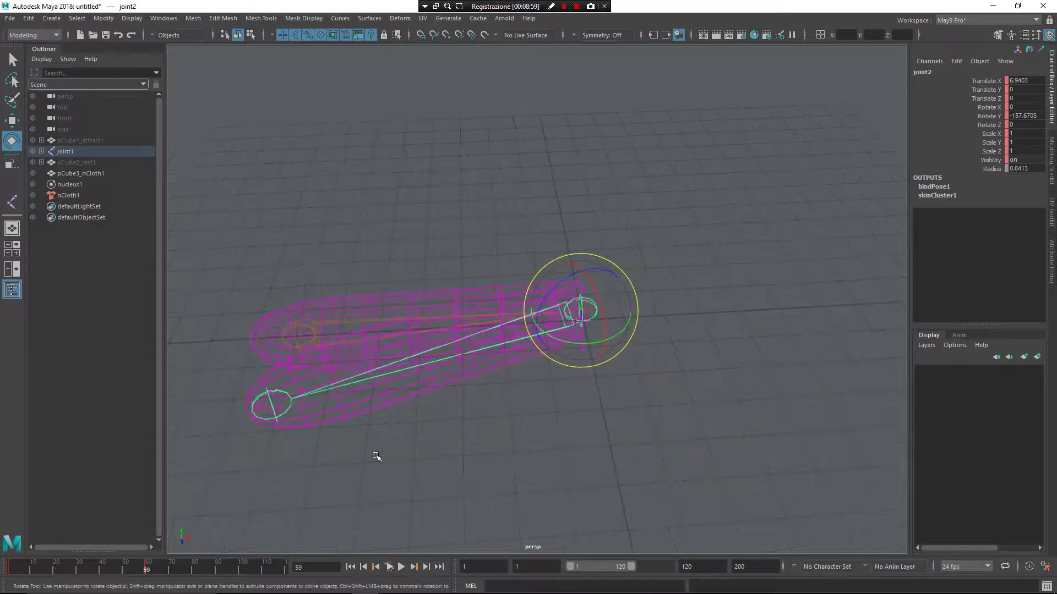
{"action": "left_click", "coordinate": [351, 567]}
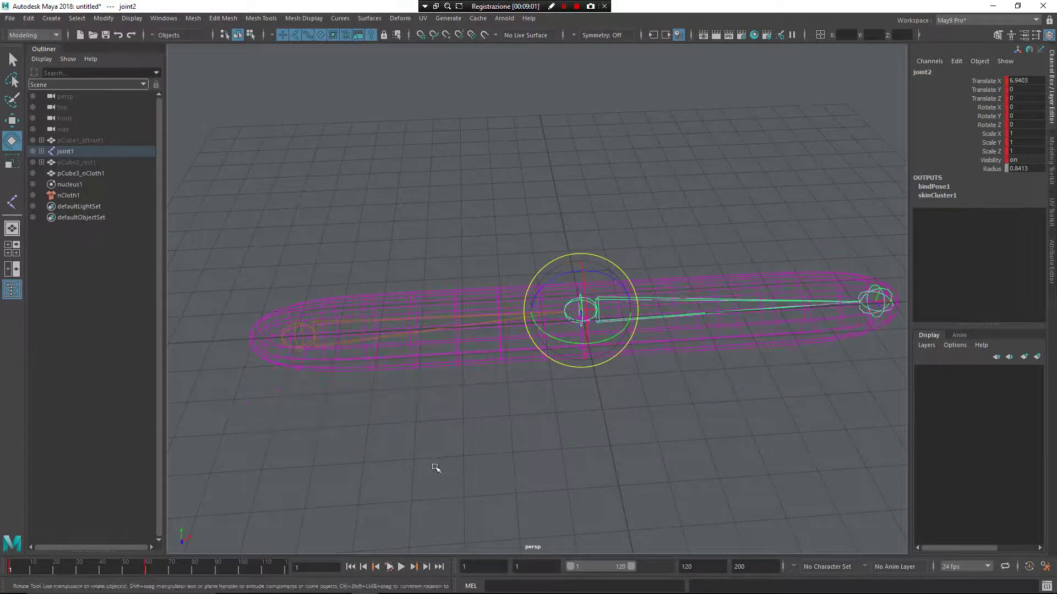
Open the nCloth attributes of the capsule's cloth mesh and set Pressure Damping to 1.
{"action": "left_click", "coordinate": [699, 377]}
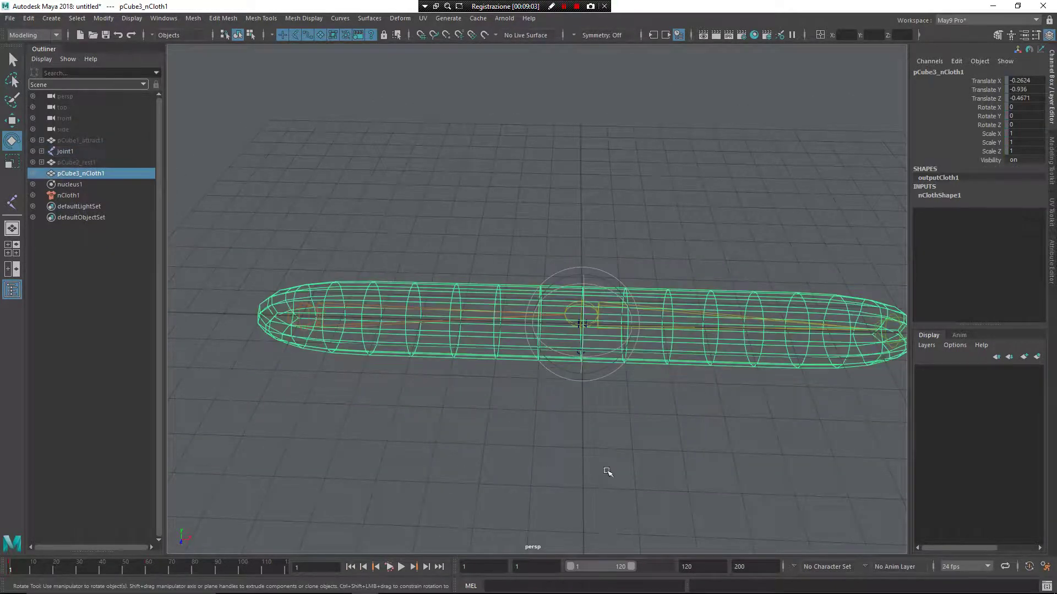
{"action": "key", "text": "ctrl+a"}
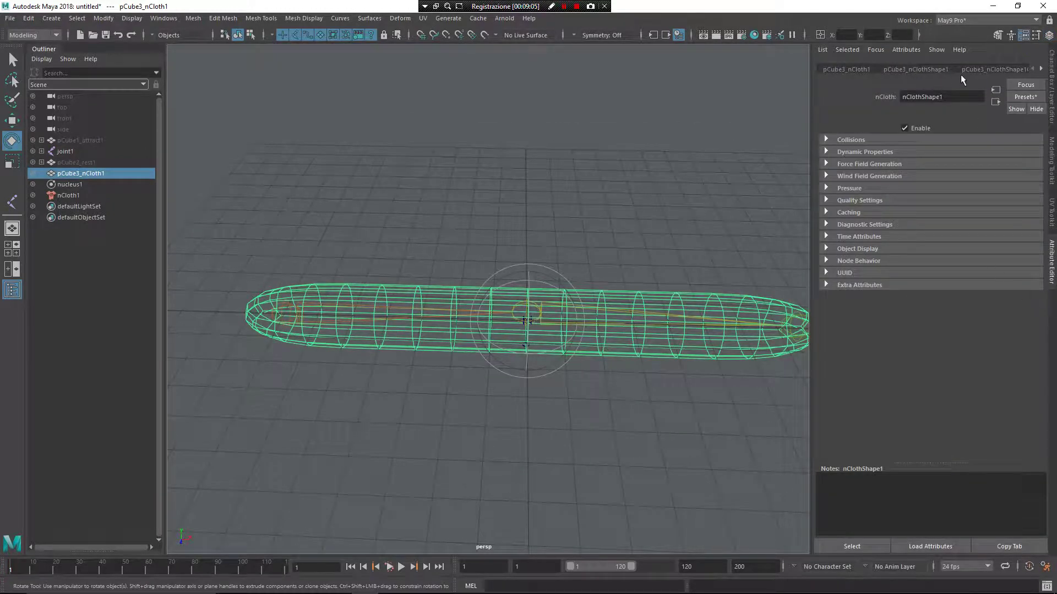
{"action": "left_click", "coordinate": [1037, 69]}
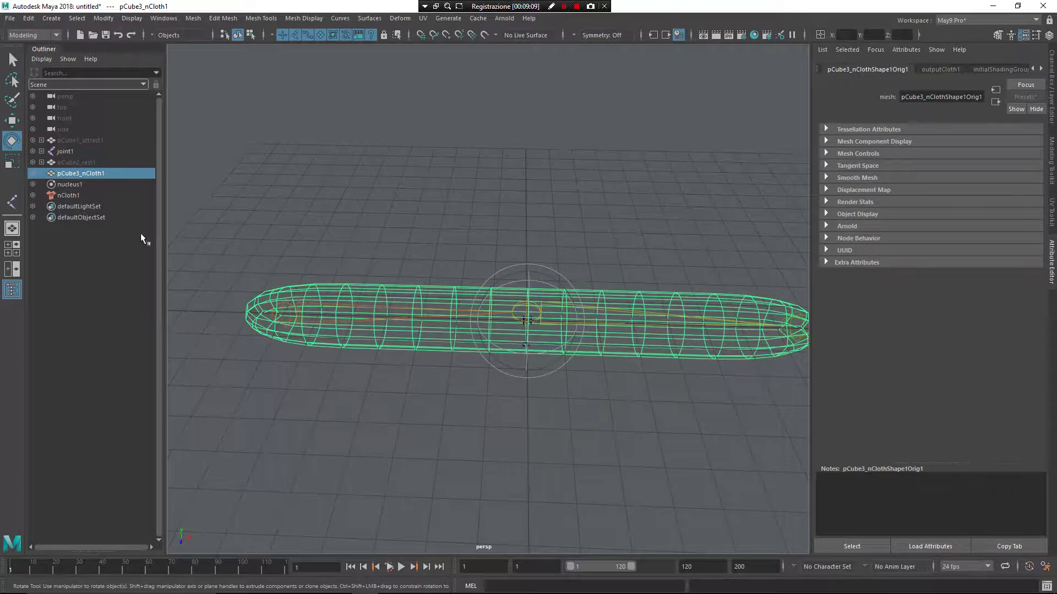
{"action": "left_click", "coordinate": [104, 196]}
{"action": "left_click", "coordinate": [93, 174]}
{"action": "left_click", "coordinate": [955, 69]}
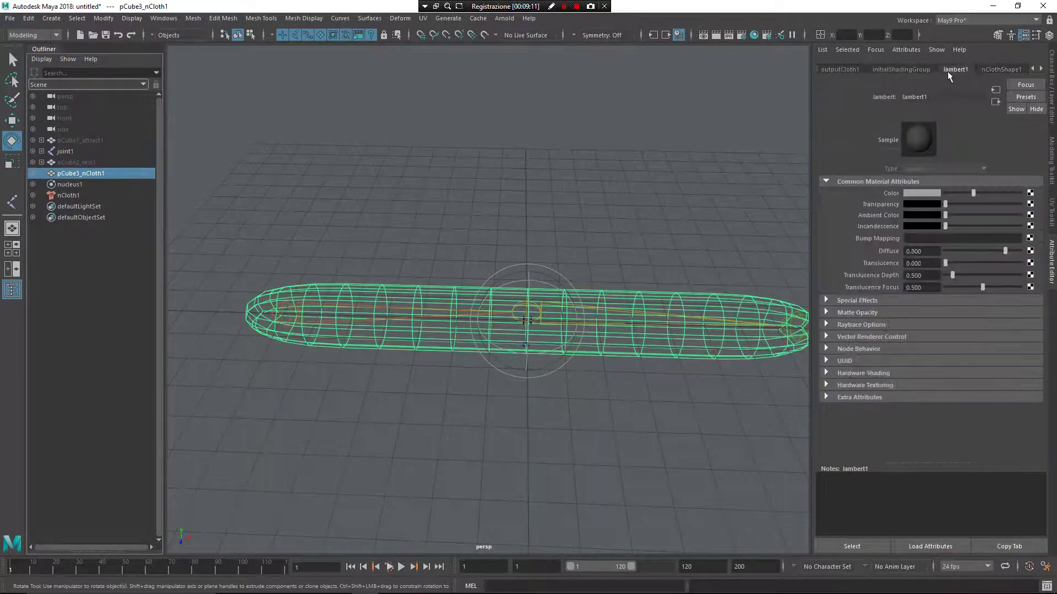
{"action": "left_click", "coordinate": [924, 69]}
{"action": "left_click", "coordinate": [955, 69]}
{"action": "left_click", "coordinate": [1002, 69]}
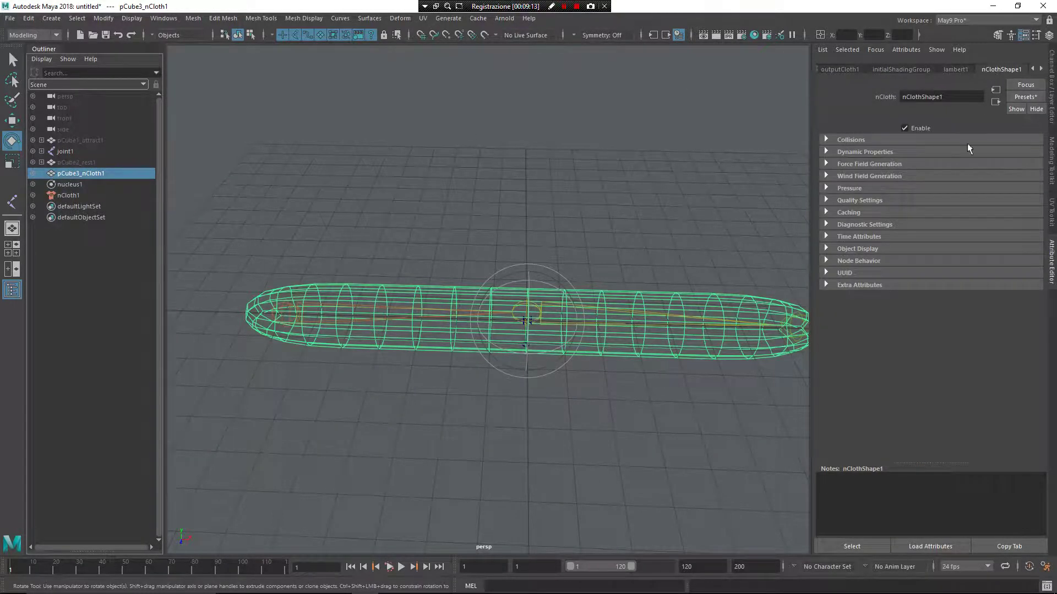
{"action": "left_click", "coordinate": [849, 188]}
{"action": "left_click_drag", "start_coordinate": [950, 224], "coordinate": [1036, 225]}
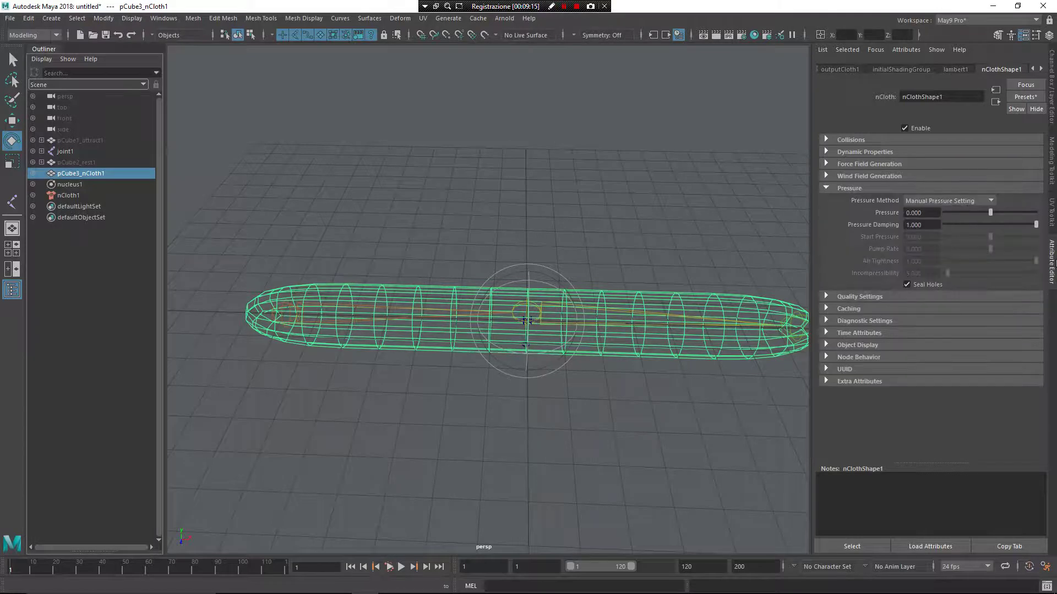
Set the nCloth's Stretch Resistance, Compression Resistance and Bend Resistance to 200 each.
{"action": "left_click", "coordinate": [871, 152]}
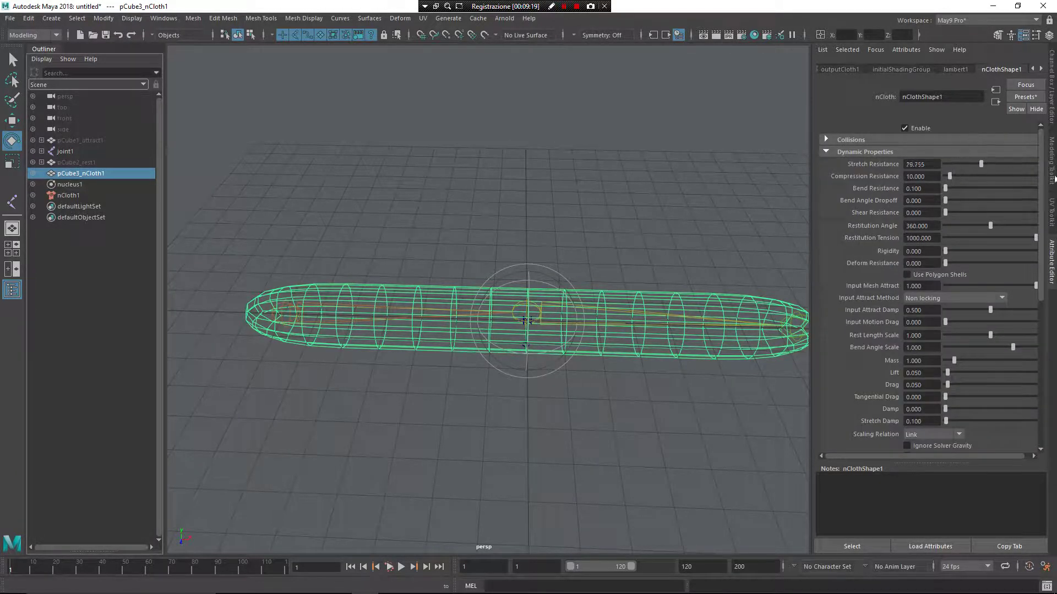
{"action": "left_click_drag", "start_coordinate": [1056, 182], "coordinate": [1056, 187]}
{"action": "left_click_drag", "start_coordinate": [945, 188], "coordinate": [1053, 219]}
Play the simulation with the stiffer cloth to frame 55 and examine the fold at the middle joint.
{"action": "left_click_drag", "start_coordinate": [561, 358], "coordinate": [481, 462], "text": "alt"}
{"action": "left_click", "coordinate": [401, 567]}
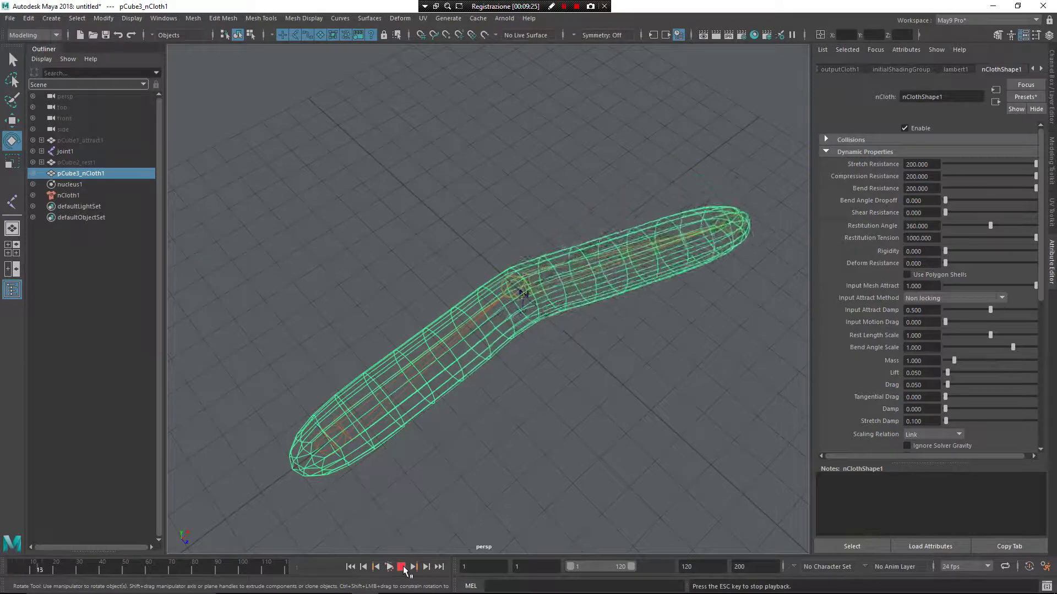
{"action": "left_click", "coordinate": [403, 570]}
{"action": "left_click_drag", "start_coordinate": [422, 517], "coordinate": [477, 443], "text": "alt"}
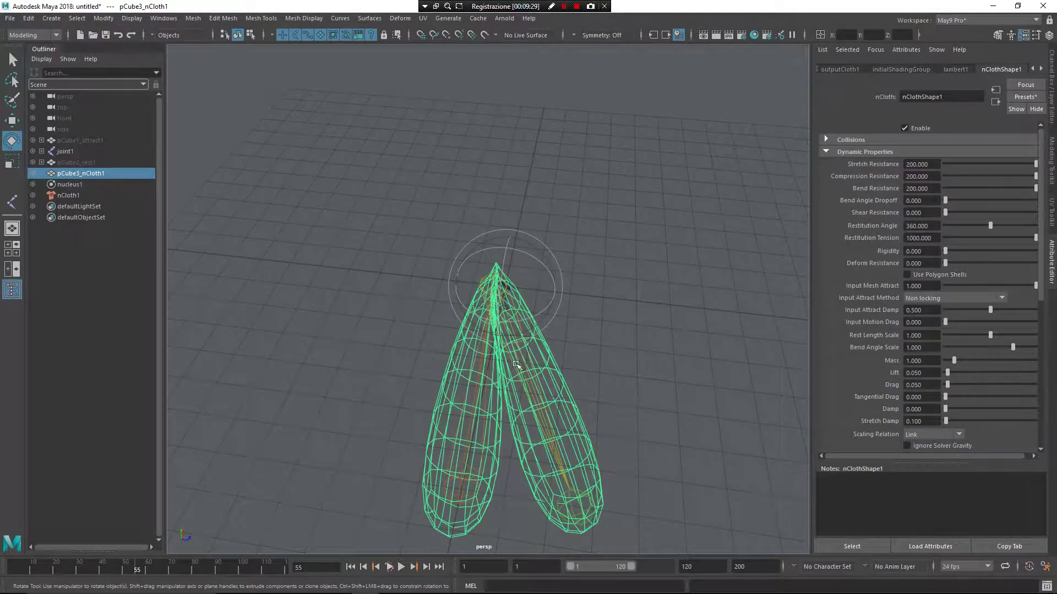